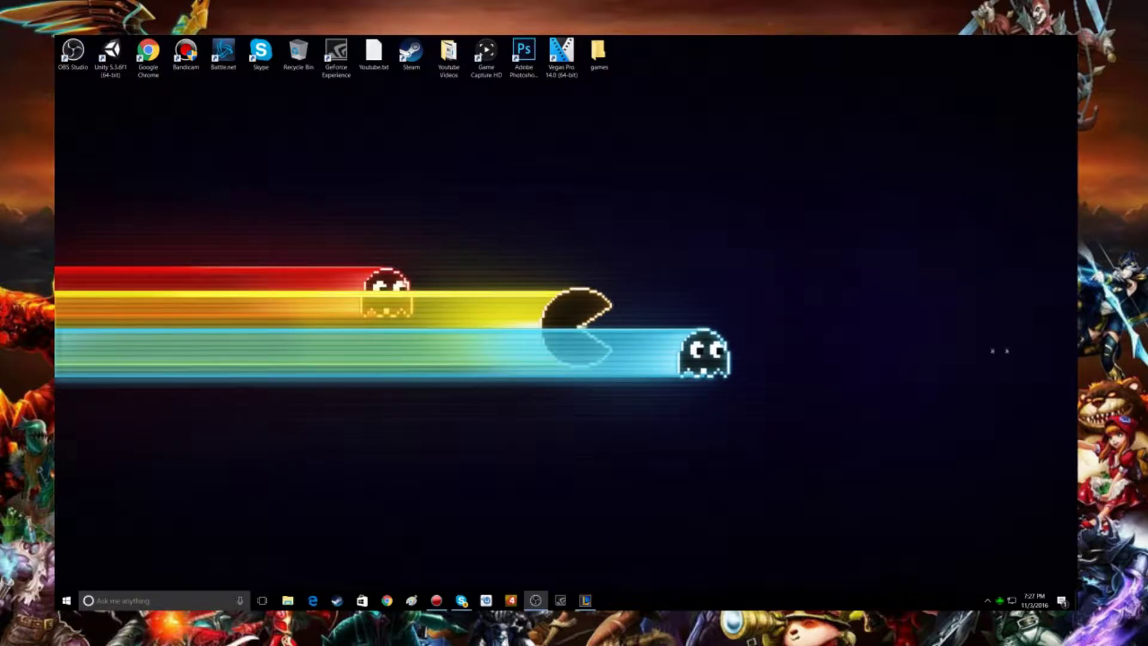
# - Search for obsproject in Chrome and open the obsproject.com homepage
pyautogui.click(394, 612)
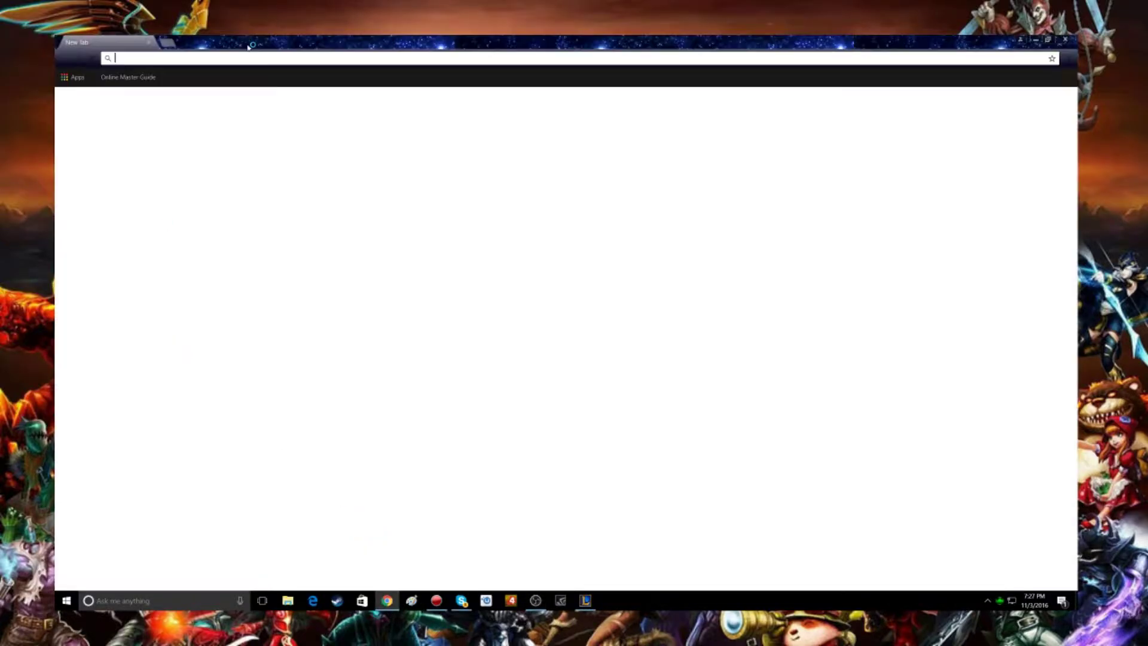
pyautogui.write('ob')
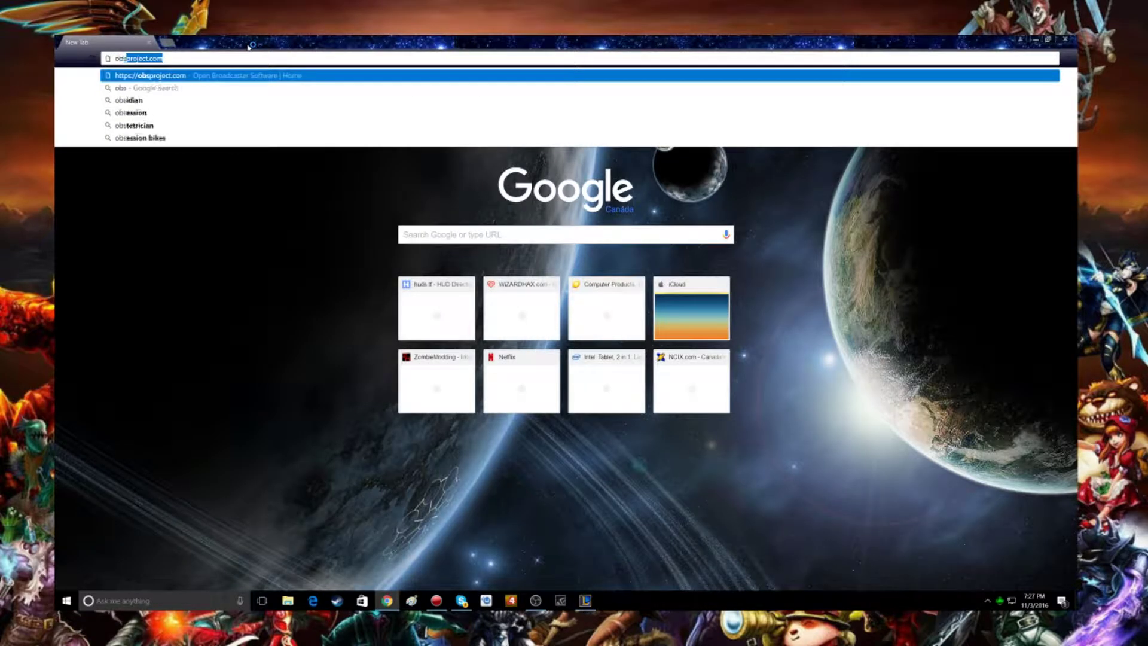
pyautogui.write('sproject')
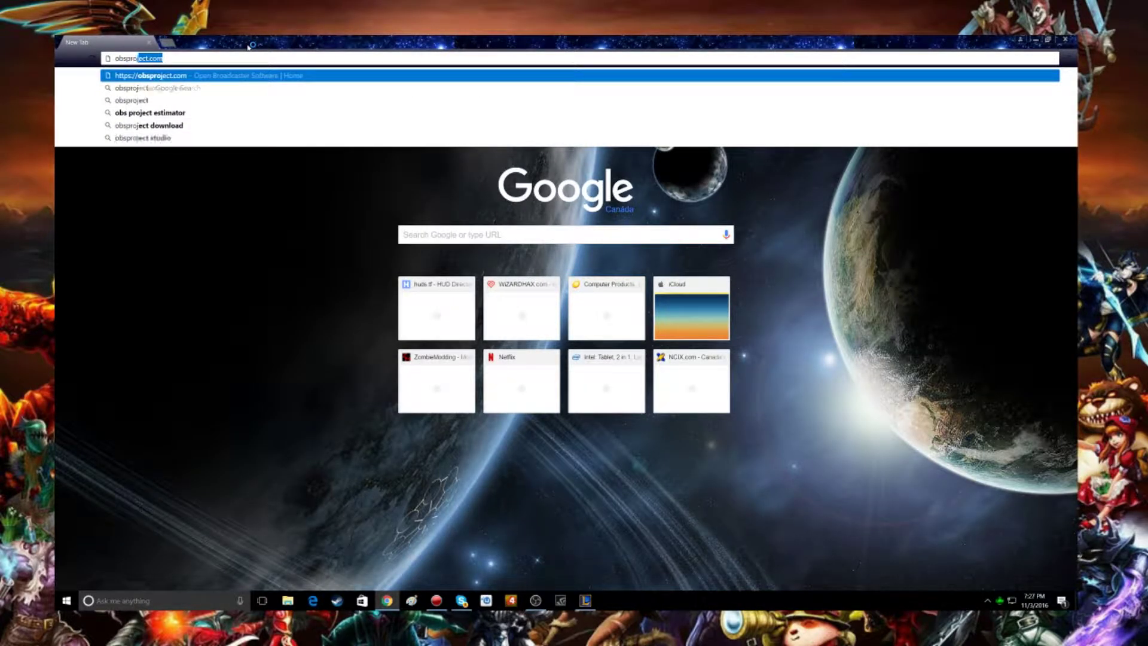
pyautogui.press('Return')
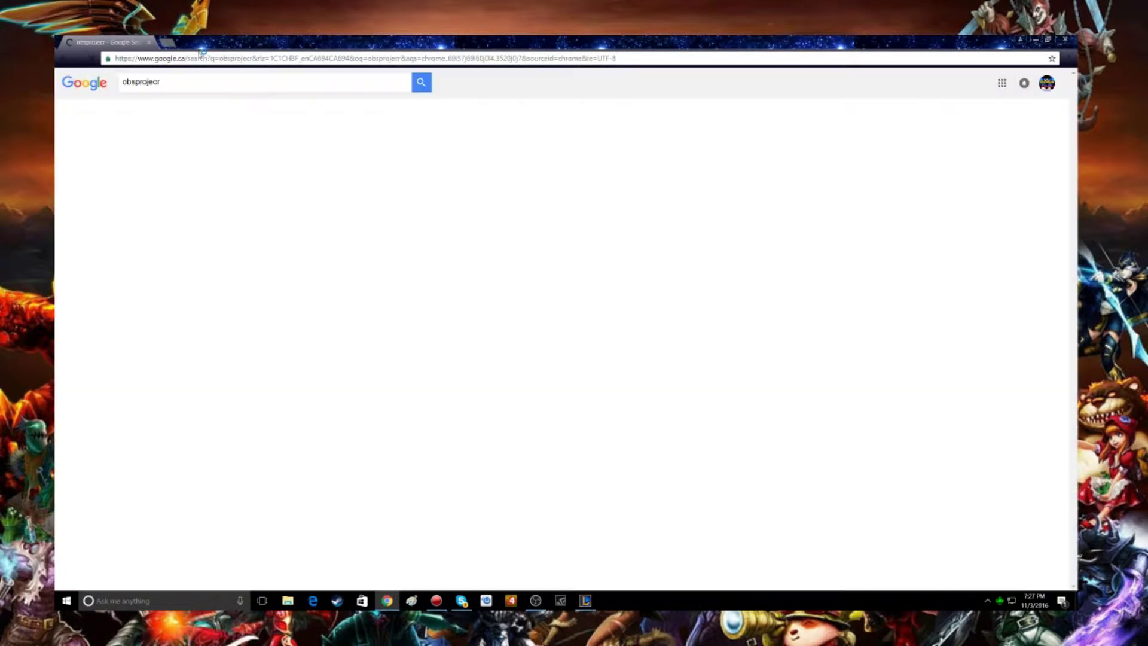
pyautogui.click(206, 190)
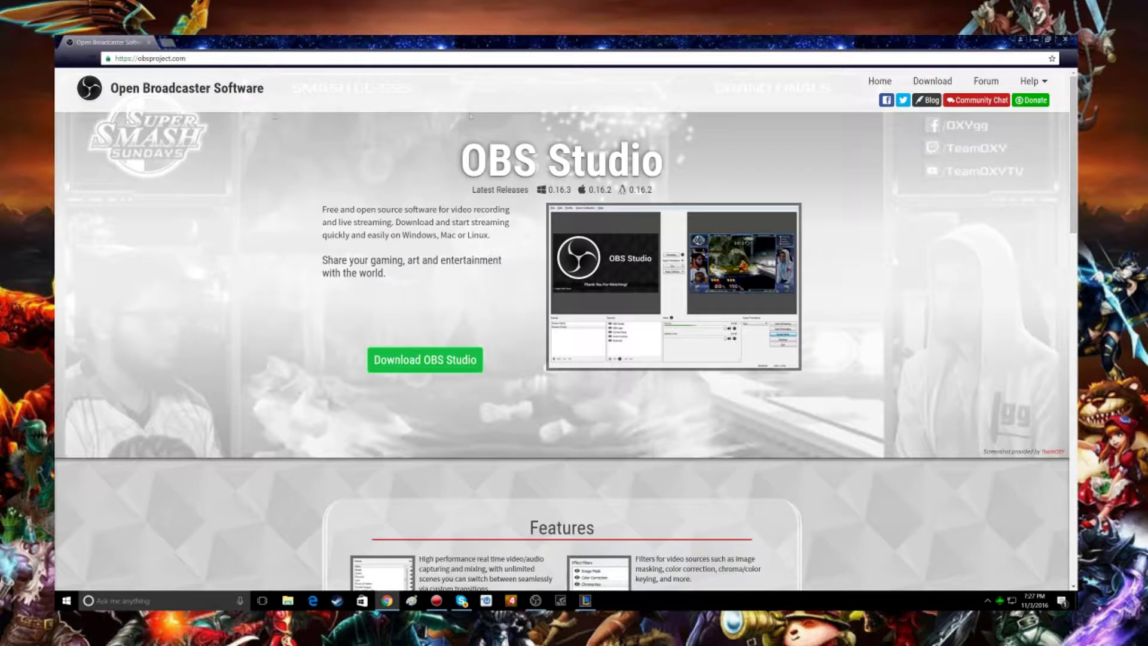
# - Start the Windows 7+ OBS Studio download, then close Chrome while keeping the download
pyautogui.click(425, 359)
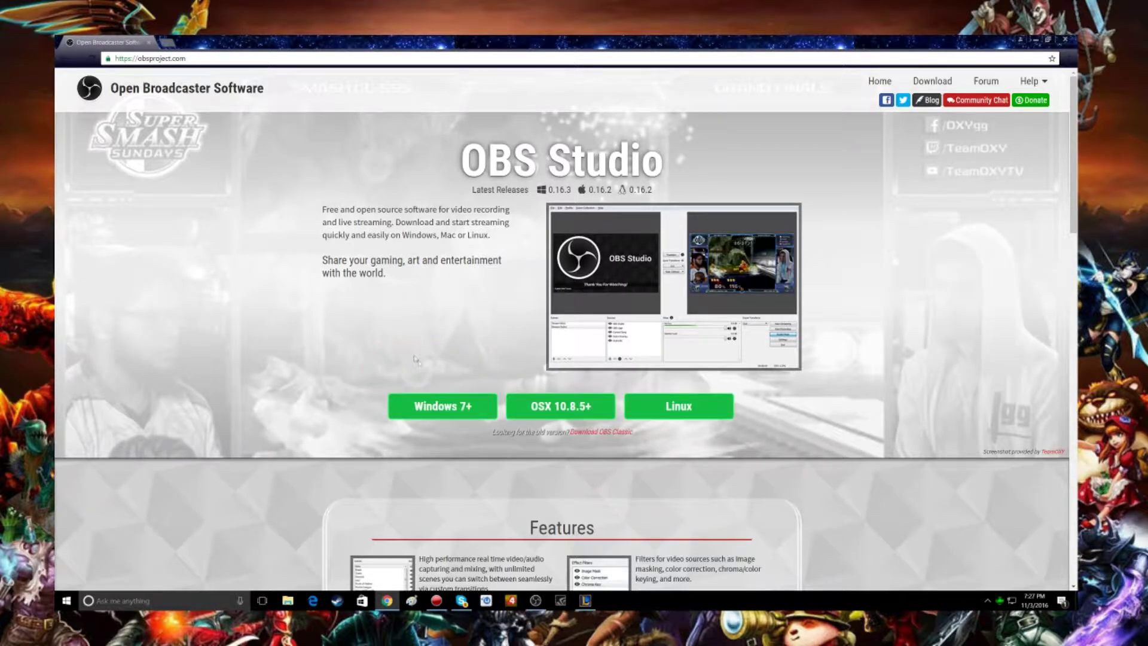
pyautogui.click(459, 414)
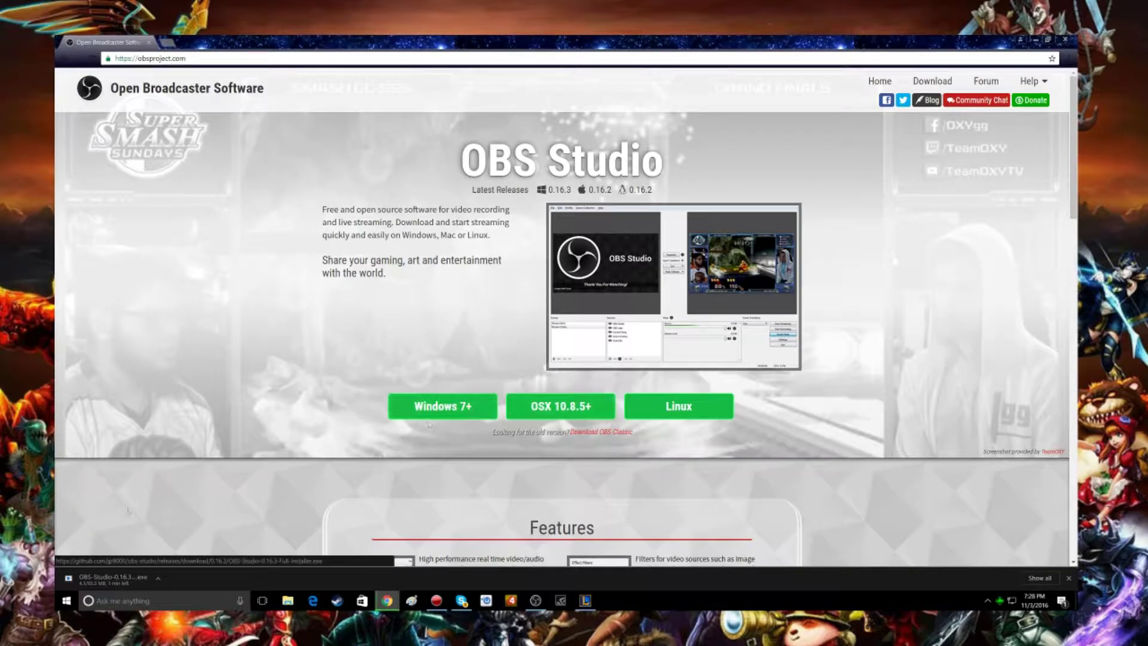
pyautogui.click(1067, 41)
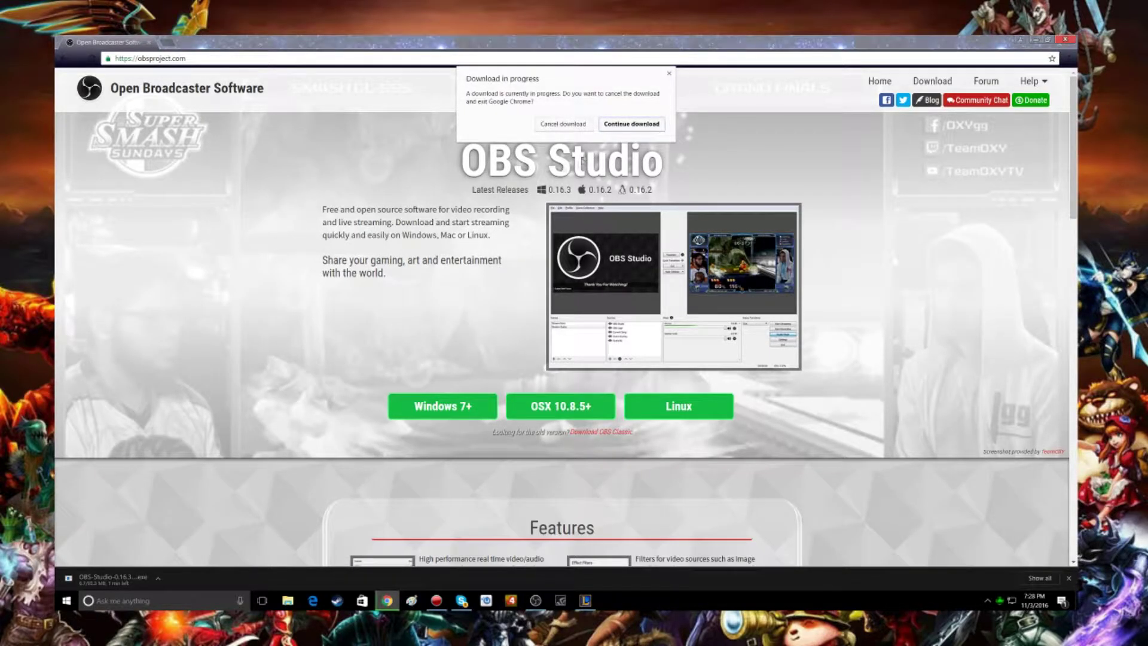
pyautogui.click(556, 121)
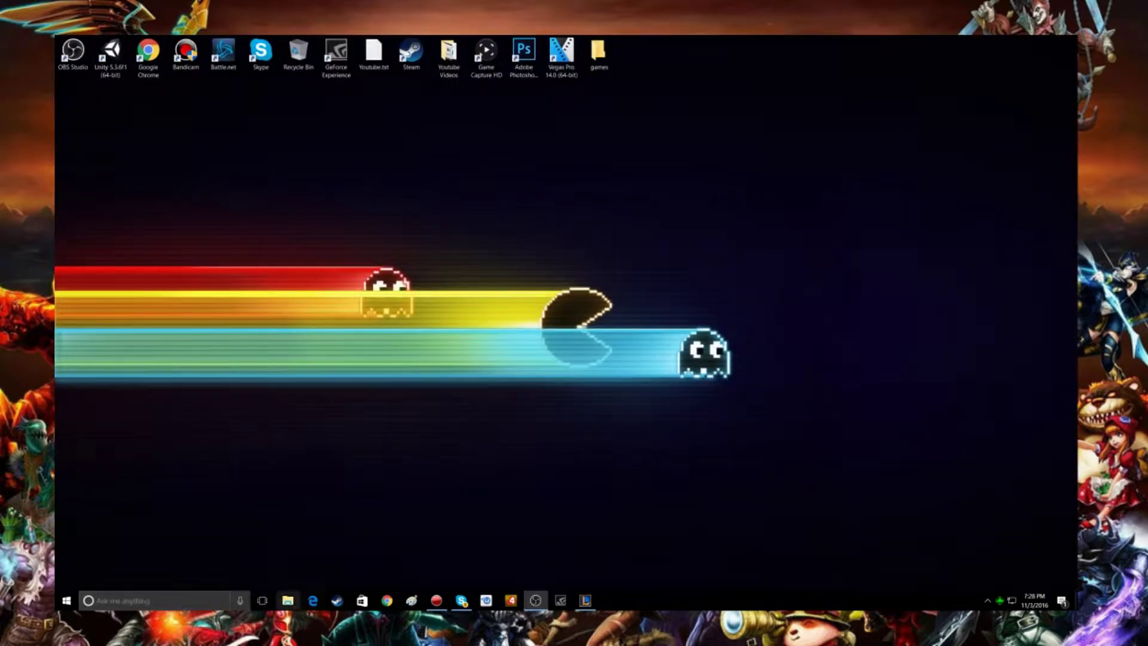
# - Find the OBS-Studio 0.16.3 installer in Downloads and launch it
pyautogui.click(287, 599)
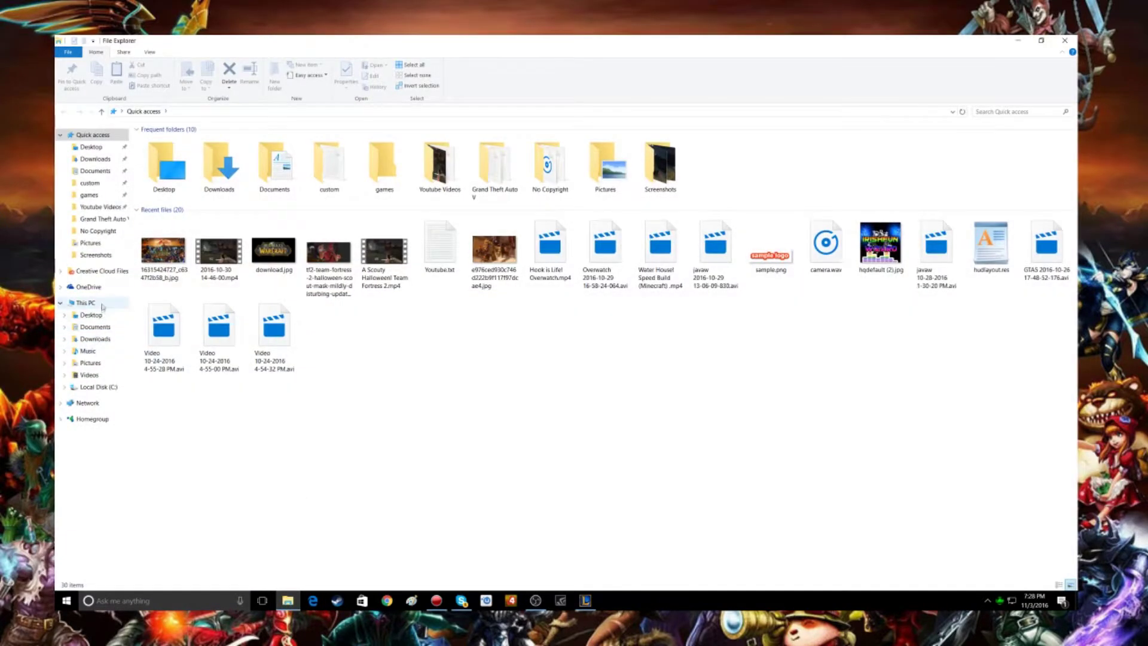
pyautogui.click(90, 362)
pyautogui.click(96, 327)
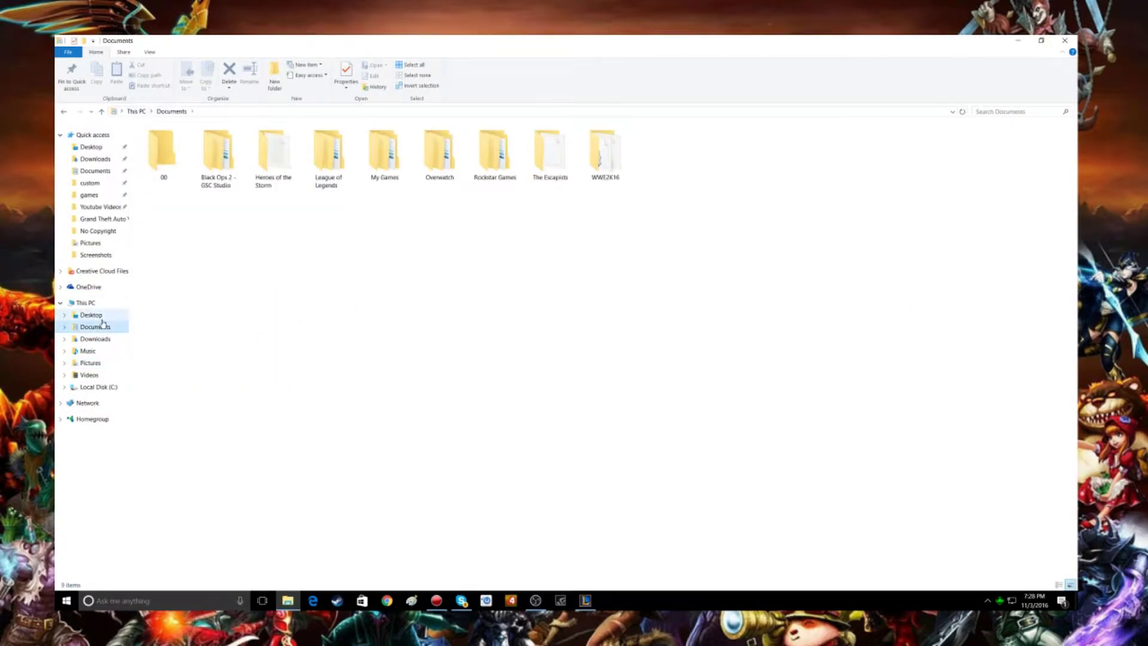
pyautogui.click(95, 338)
pyautogui.click(219, 157)
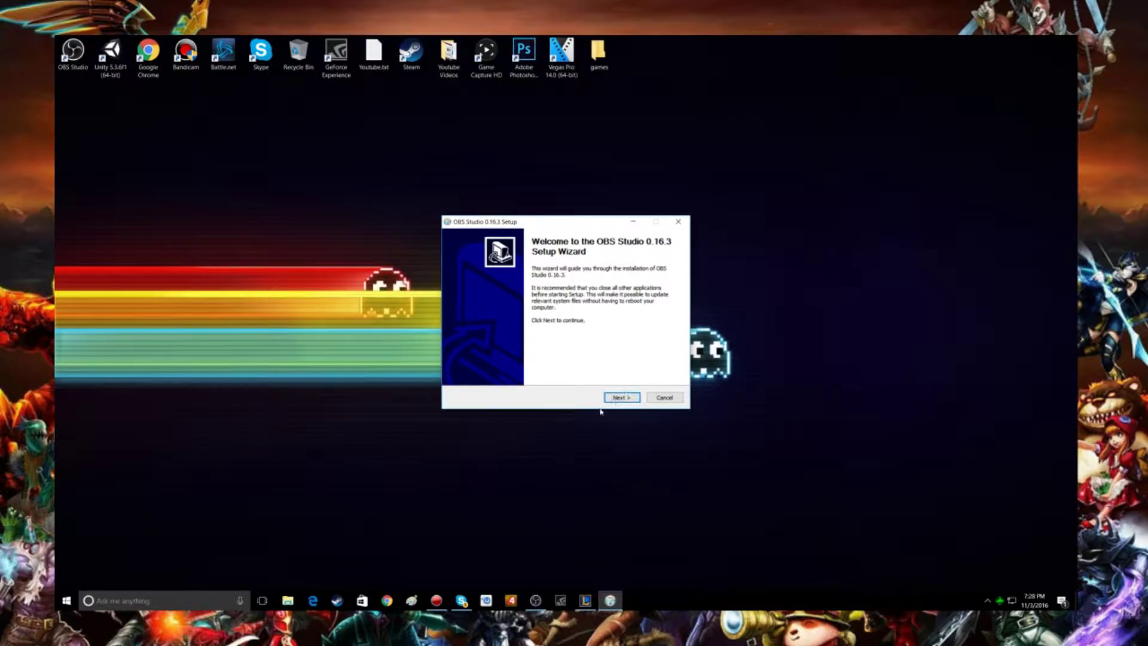
# - Abandon setup at the 'already running' warning and restore the running OBS Studio window
pyautogui.click(618, 400)
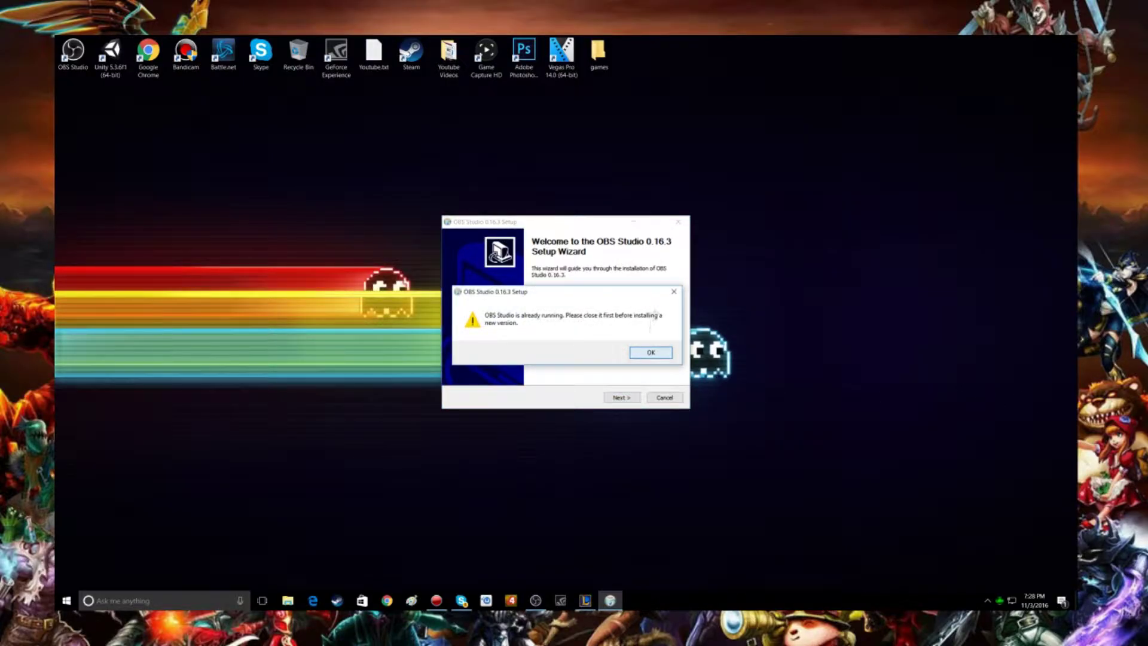
pyautogui.click(674, 292)
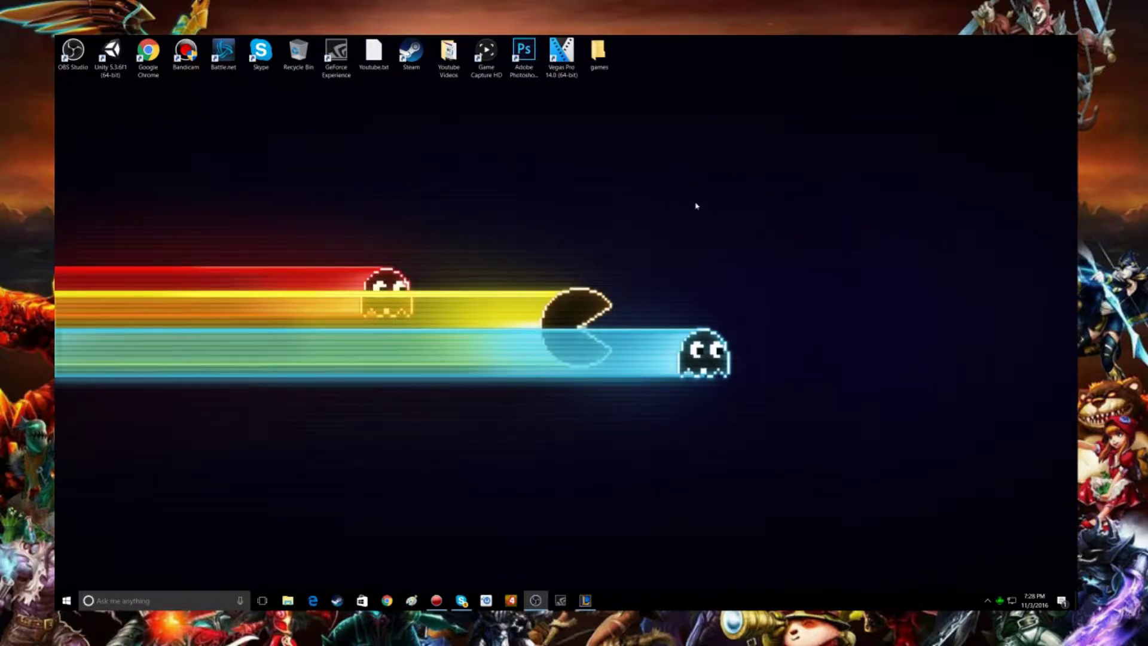
pyautogui.rightClick(536, 601)
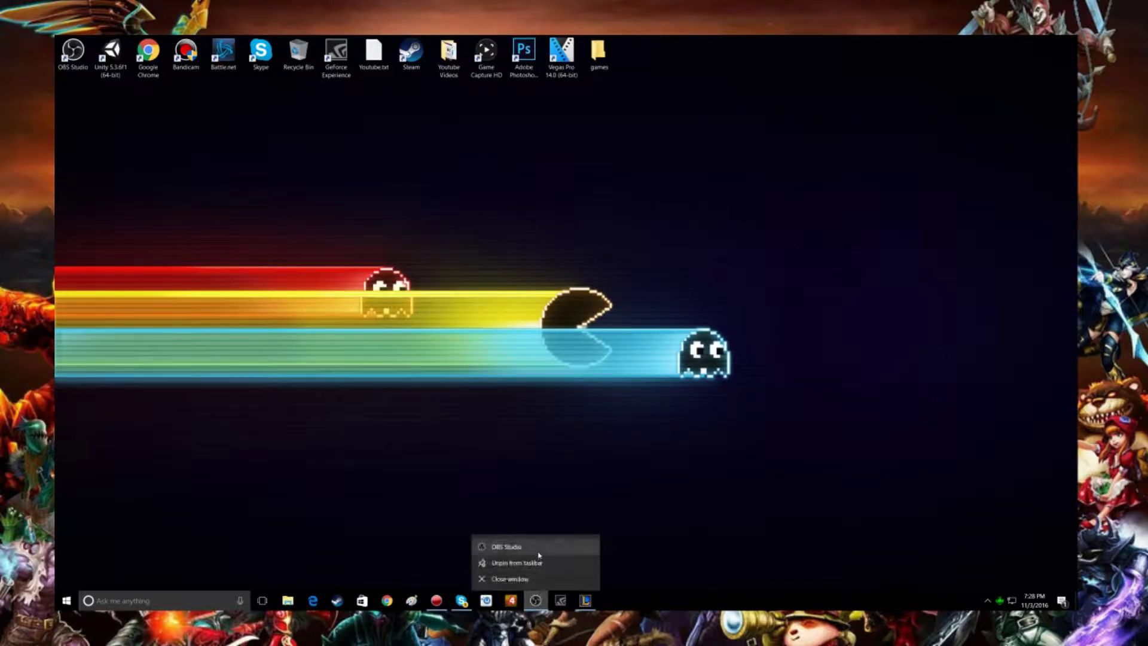
pyautogui.click(540, 563)
pyautogui.moveTo(535, 600)
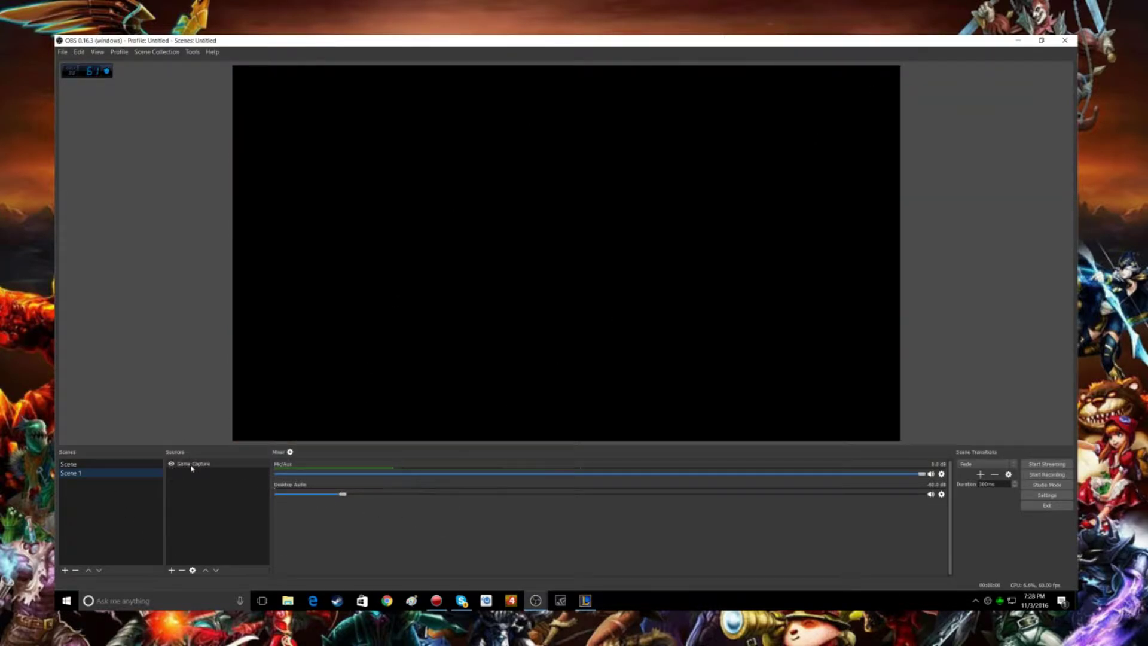
# - Remove the scene named Scene
pyautogui.rightClick(192, 468)
pyautogui.rightClick(129, 465)
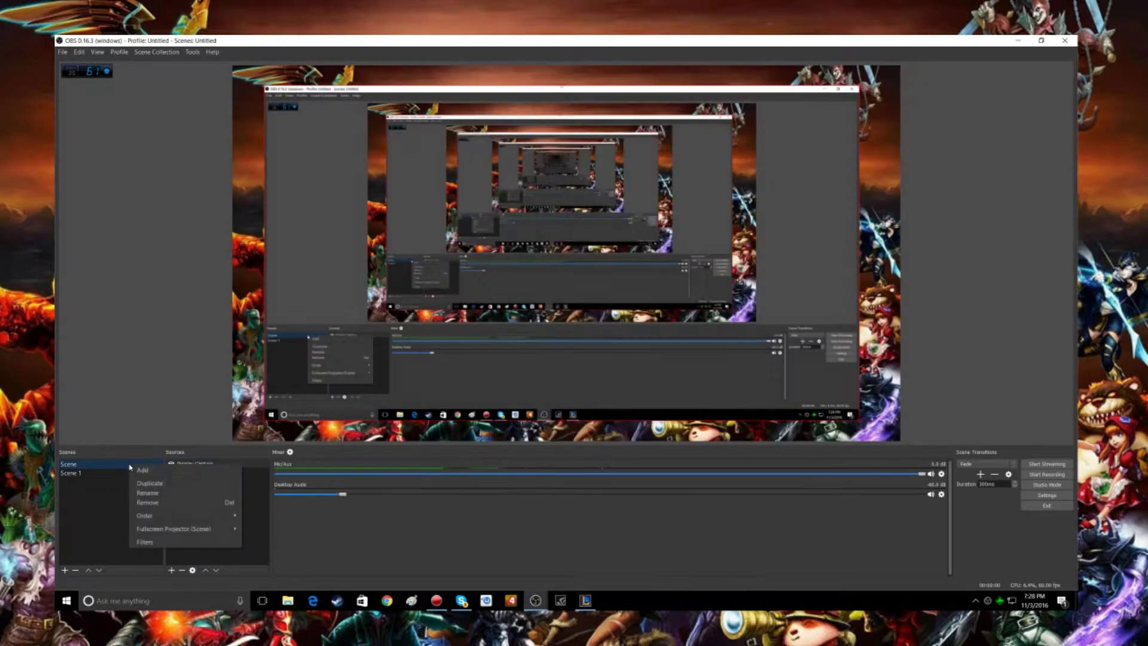
pyautogui.click(147, 502)
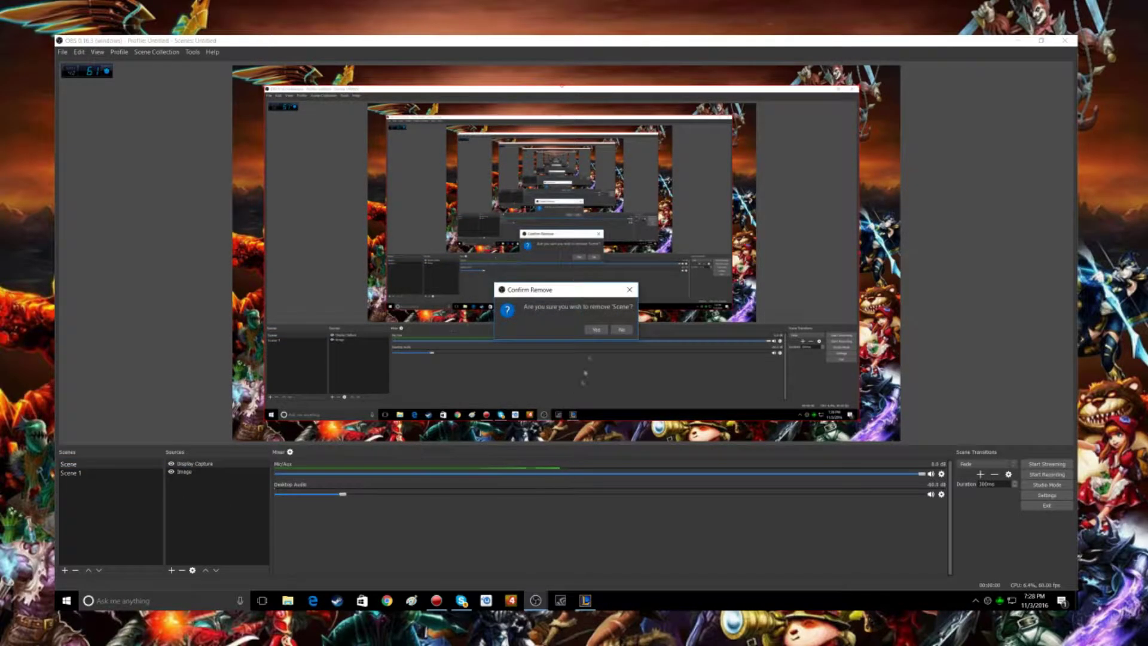
pyautogui.click(596, 329)
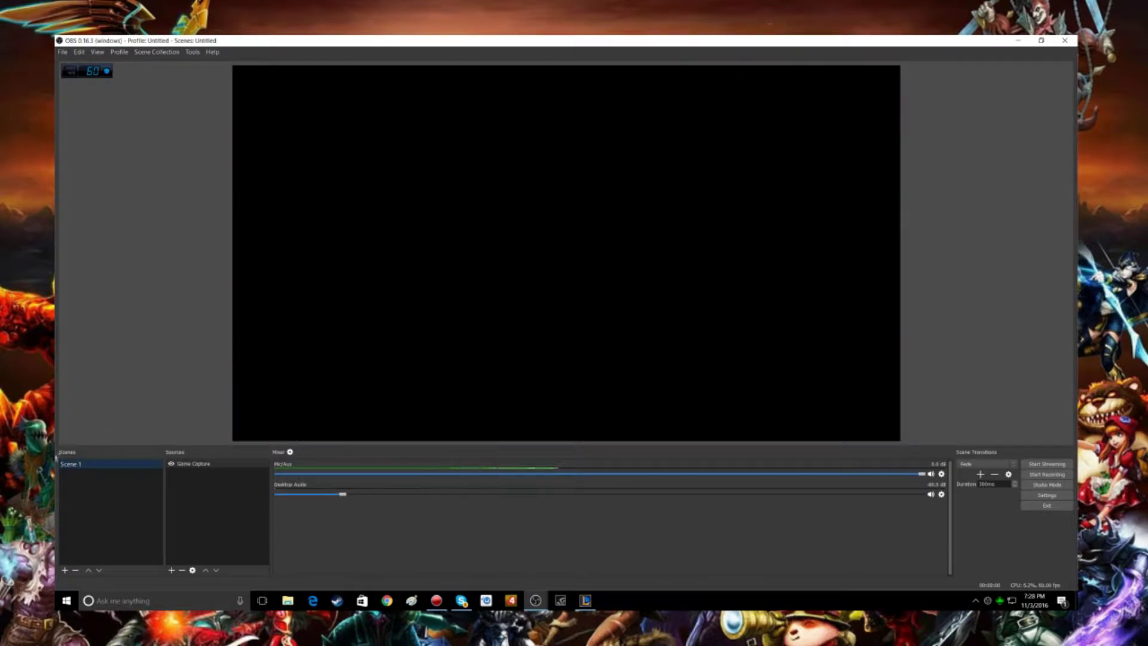
# - Remove Scene 1 along with its Game Capture source
pyautogui.rightClick(127, 463)
pyautogui.click(156, 503)
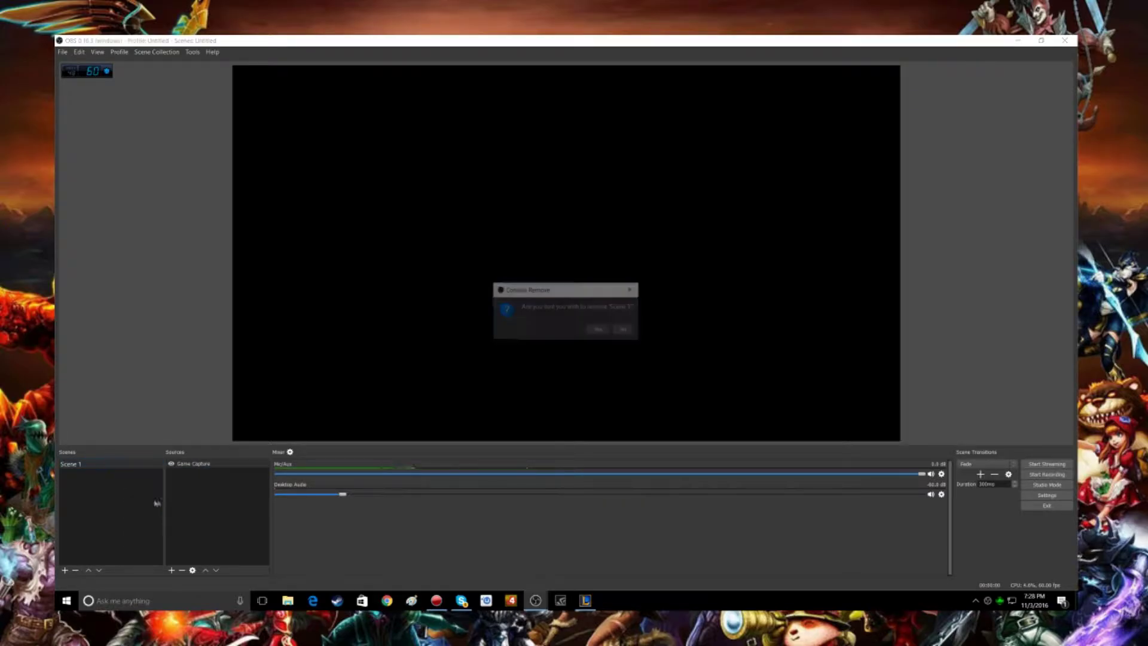
pyautogui.click(597, 328)
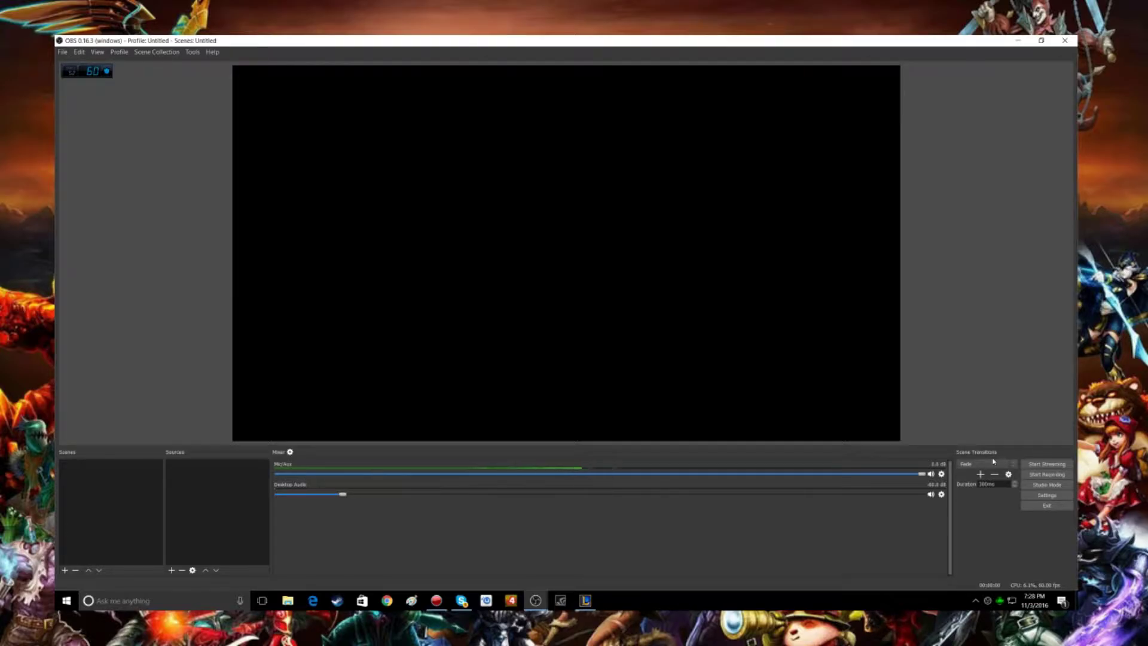
# - Create a scene named TUT in the Scenes list
pyautogui.rightClick(142, 463)
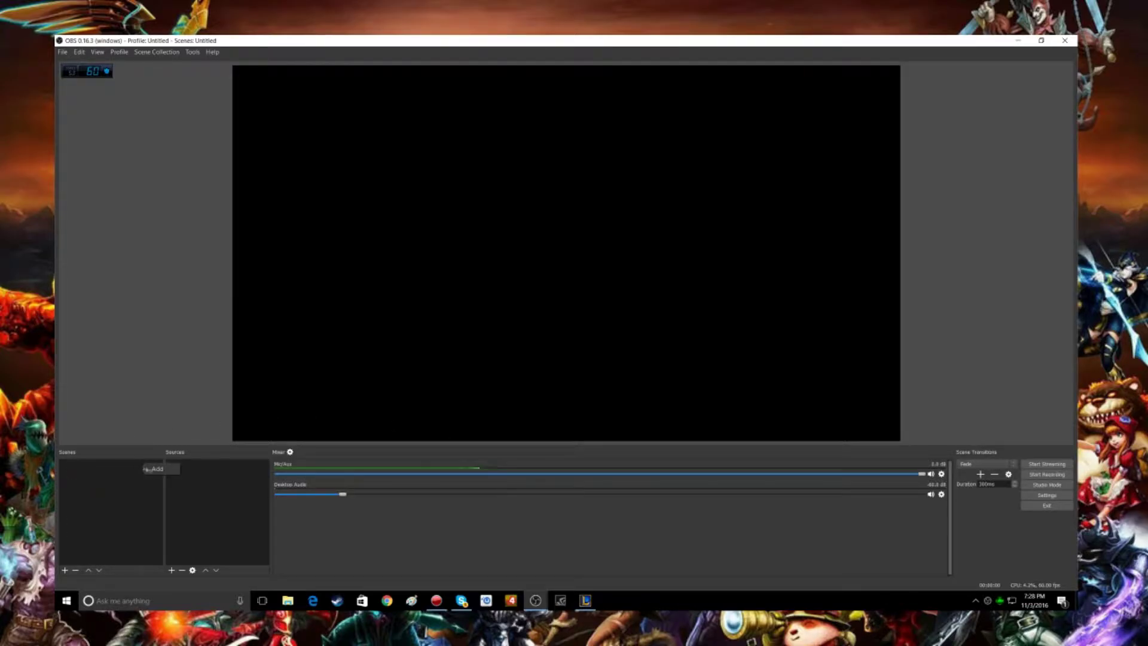
pyautogui.click(154, 467)
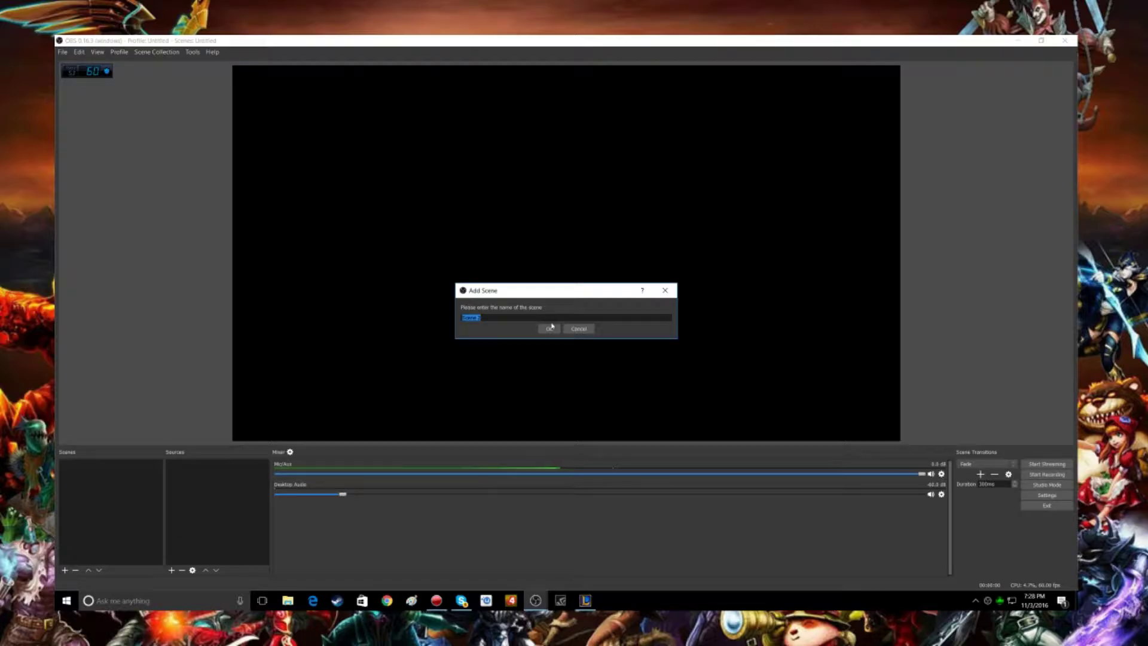
pyautogui.write('L')
pyautogui.click(550, 328)
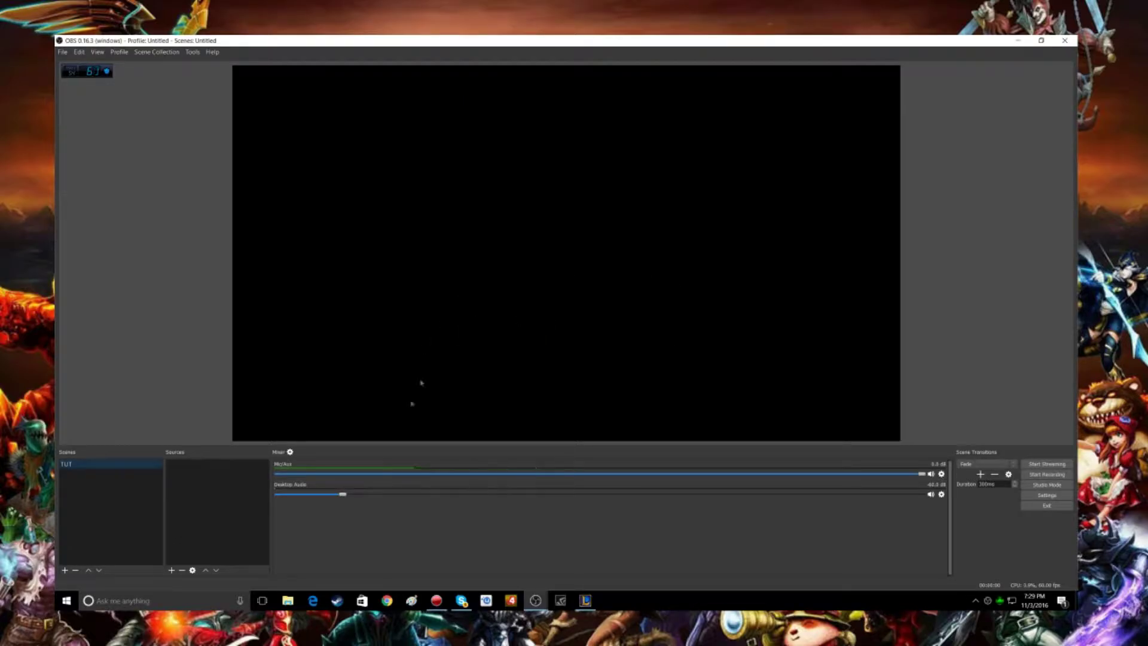
pyautogui.rightClick(209, 480)
pyautogui.moveTo(220, 483)
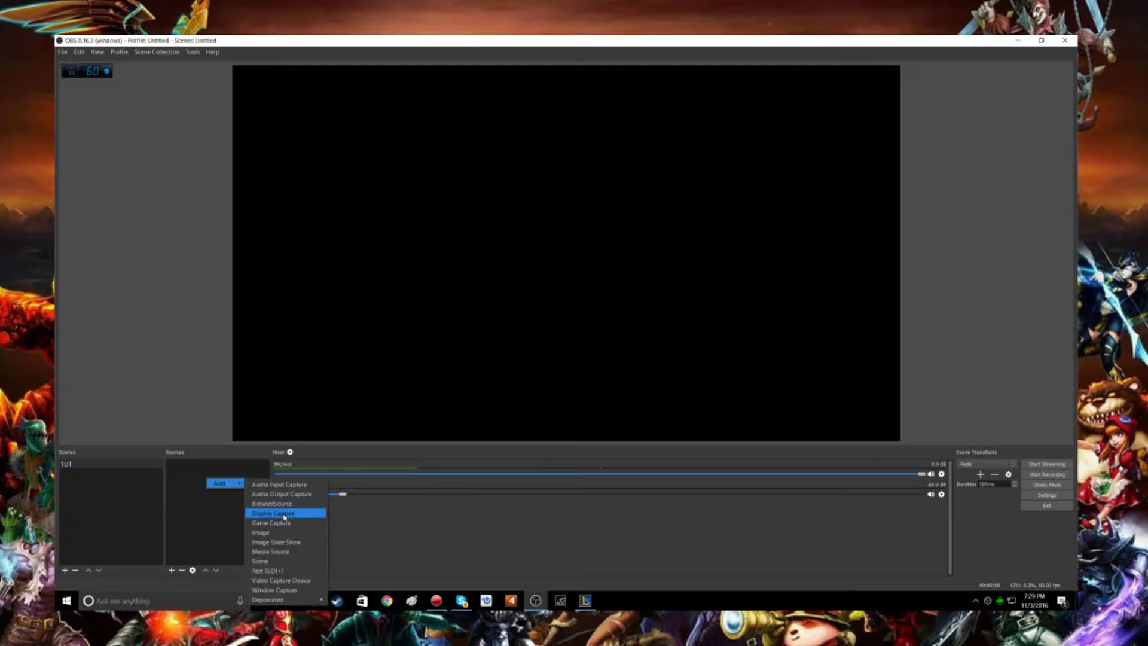
# - Add a Display Capture source to TUT under its default name
pyautogui.click(283, 513)
pyautogui.click(510, 289)
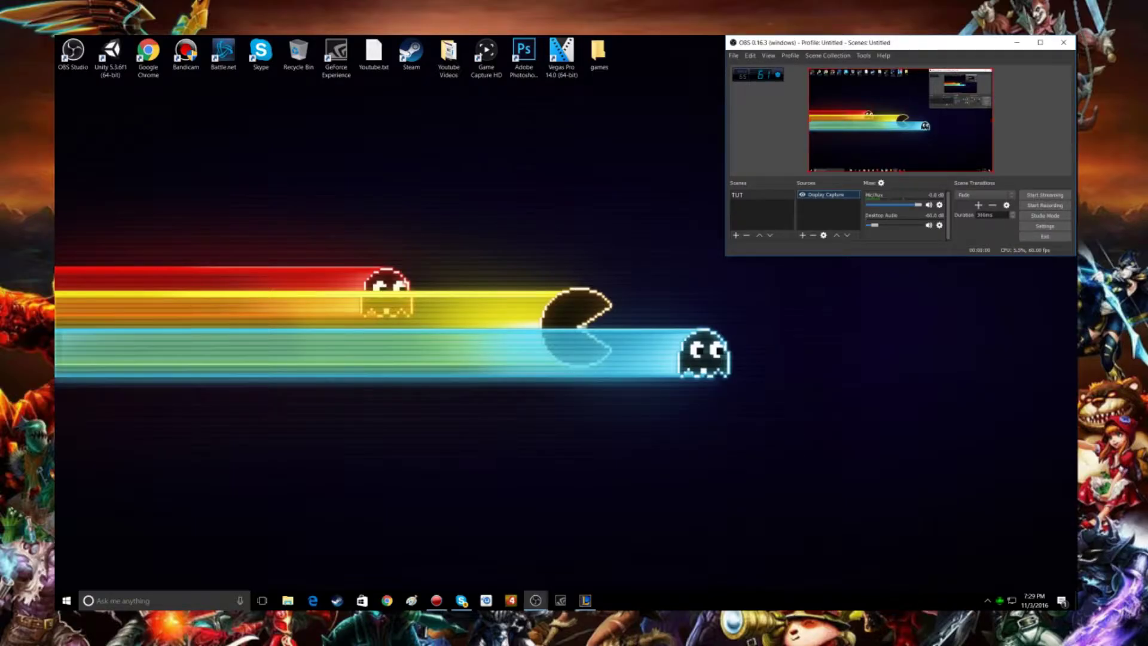
# - Try the Default theme, revert Settings to Dark, and show the Video page
pyautogui.click(1044, 226)
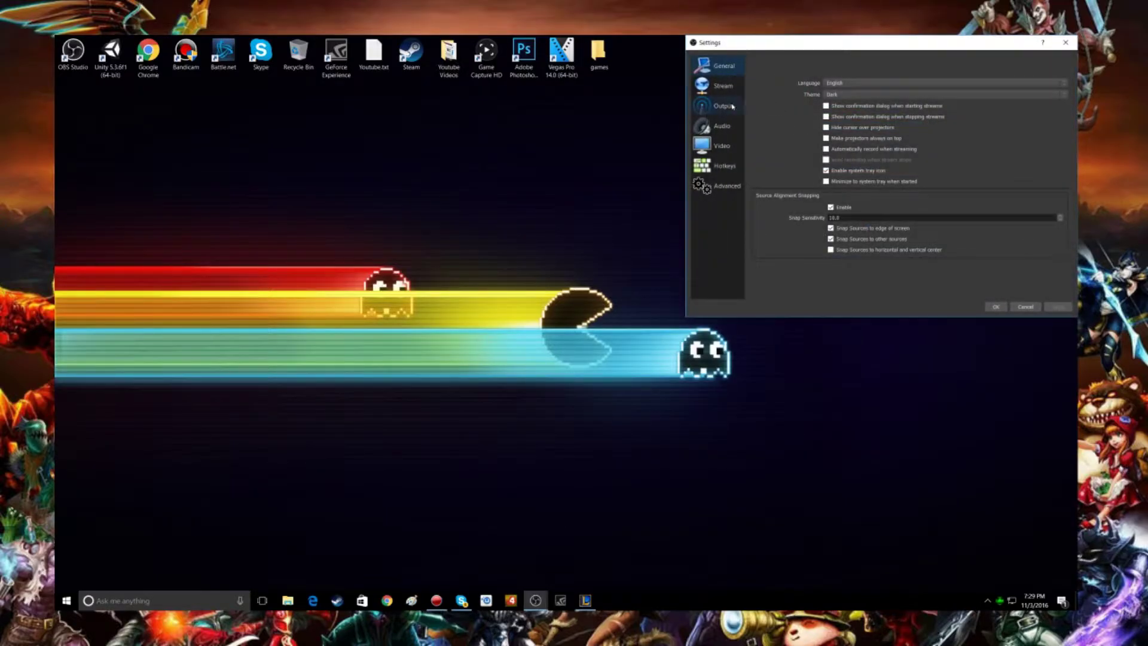
pyautogui.click(834, 94)
pyautogui.click(842, 107)
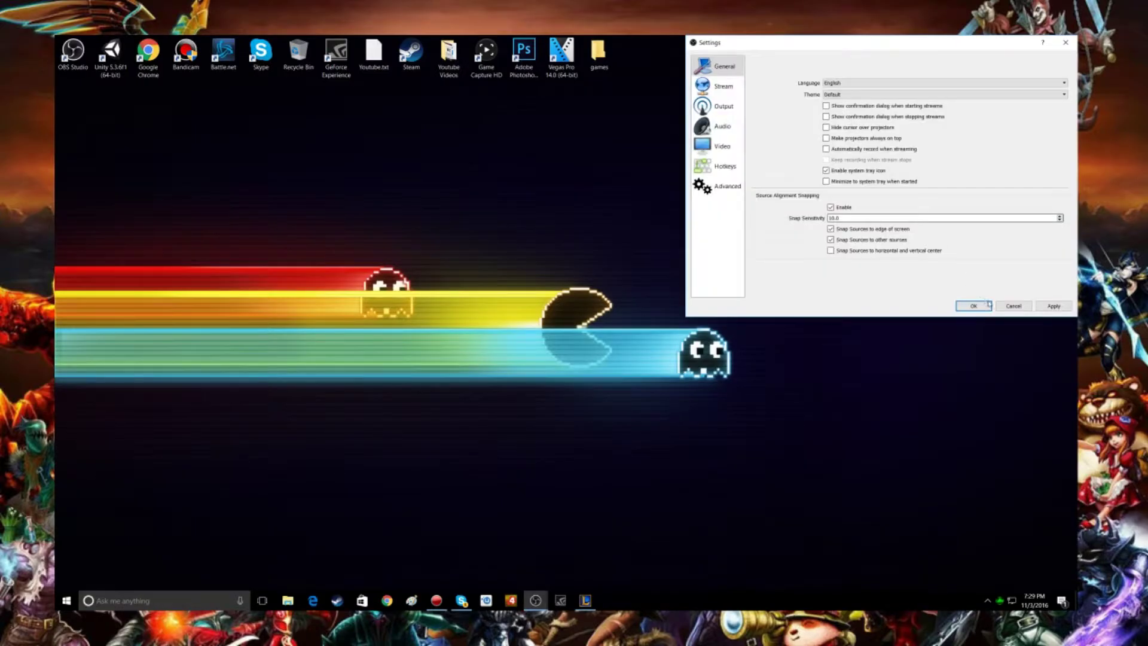
pyautogui.click(897, 94)
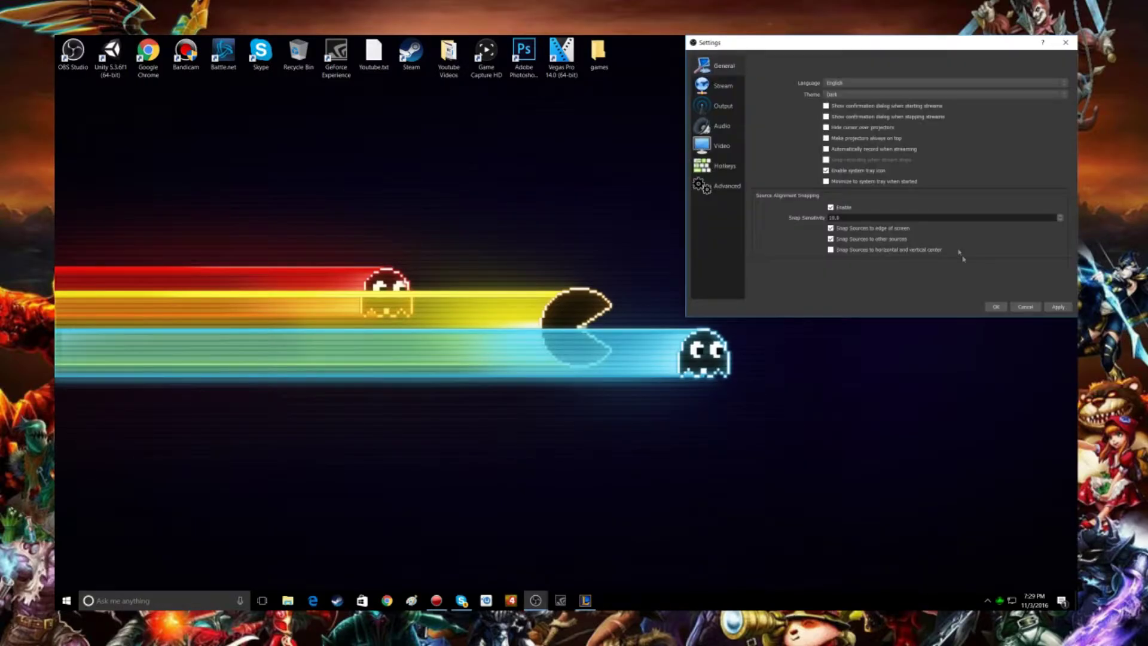
pyautogui.click(704, 147)
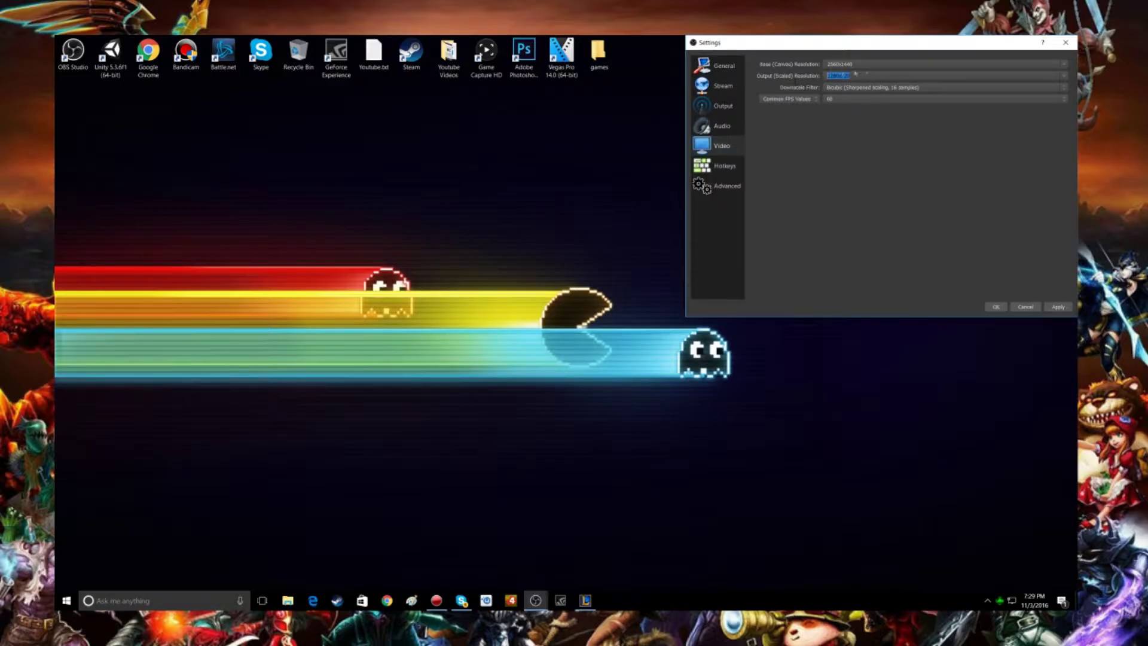
# - Keep the frame rate at 60 FPS, then review the Advanced and Hotkeys pages
pyautogui.click(866, 99)
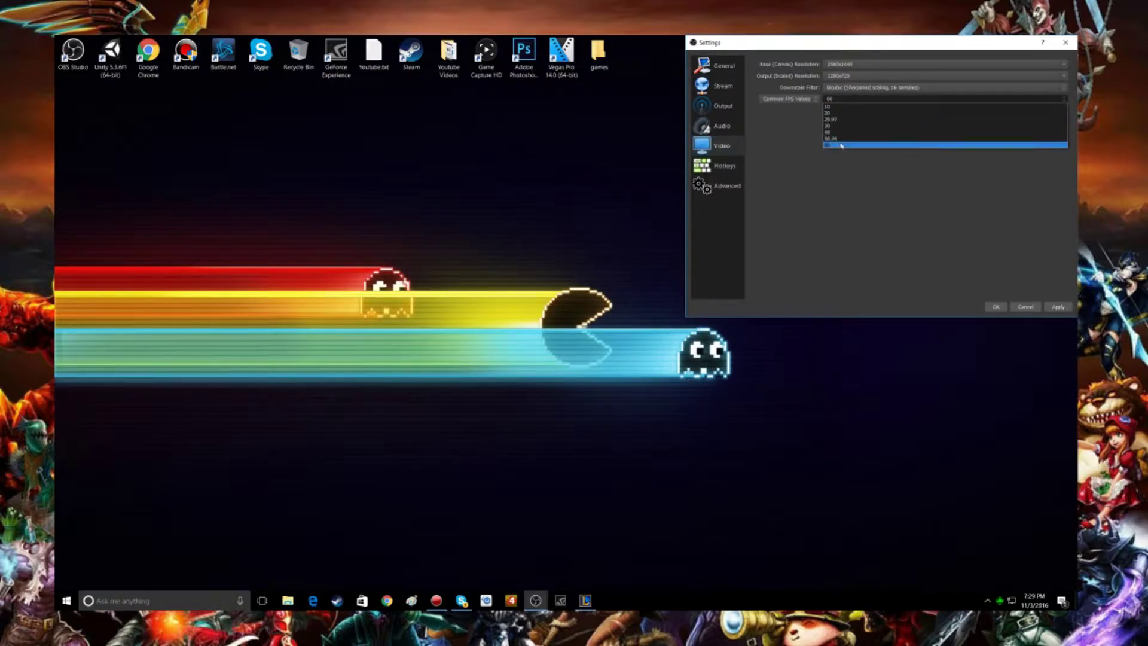
pyautogui.click(847, 144)
pyautogui.click(806, 106)
pyautogui.click(817, 160)
pyautogui.click(729, 187)
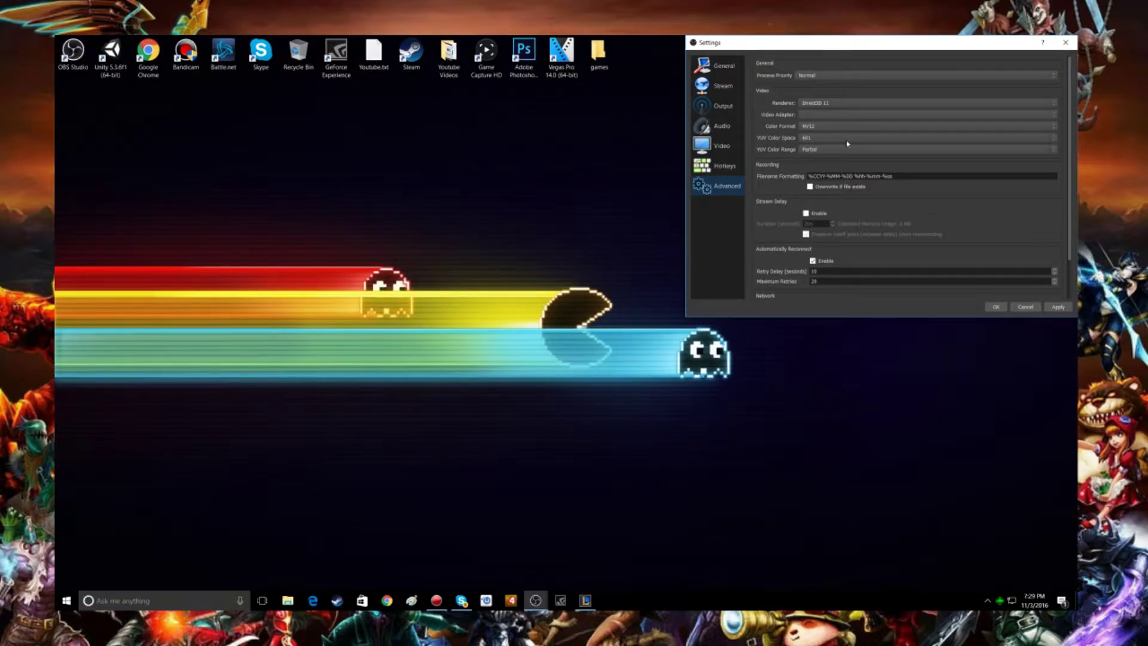
pyautogui.click(733, 167)
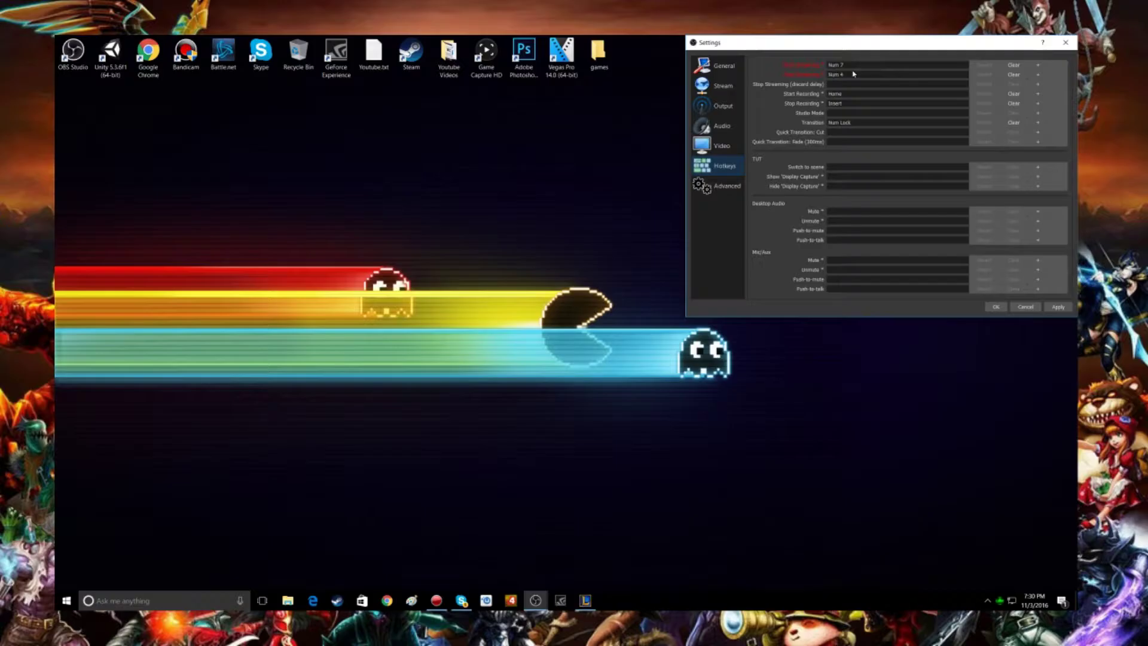
# - Choose YouTube / YouTube Gaming as the Stream service, using the primary server
pyautogui.click(735, 85)
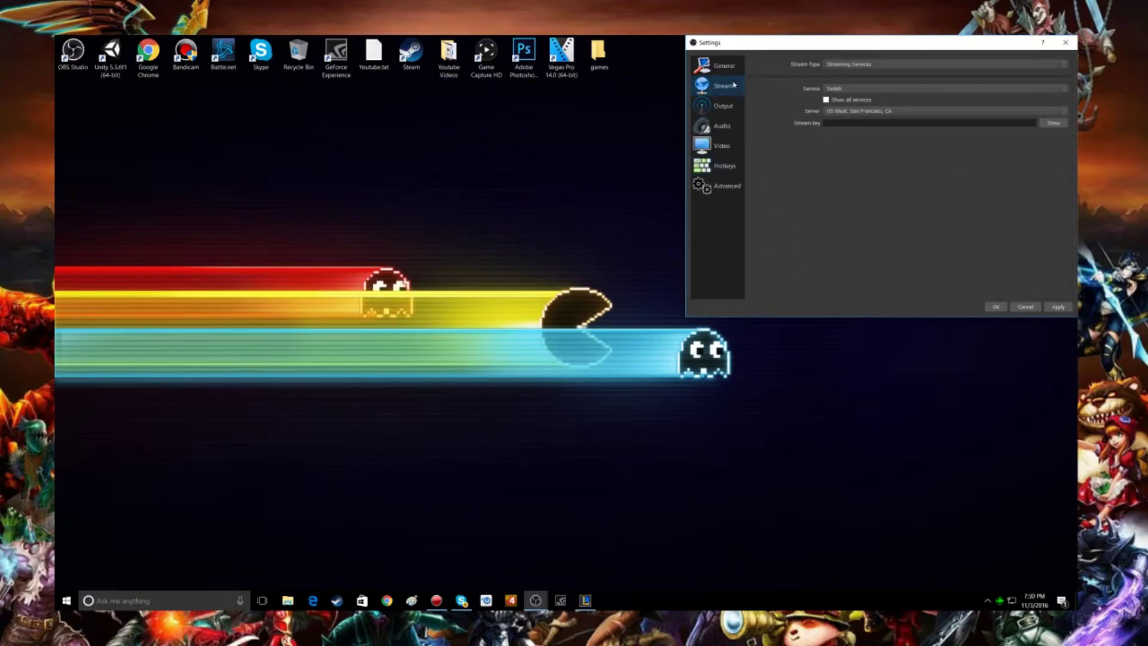
pyautogui.click(848, 90)
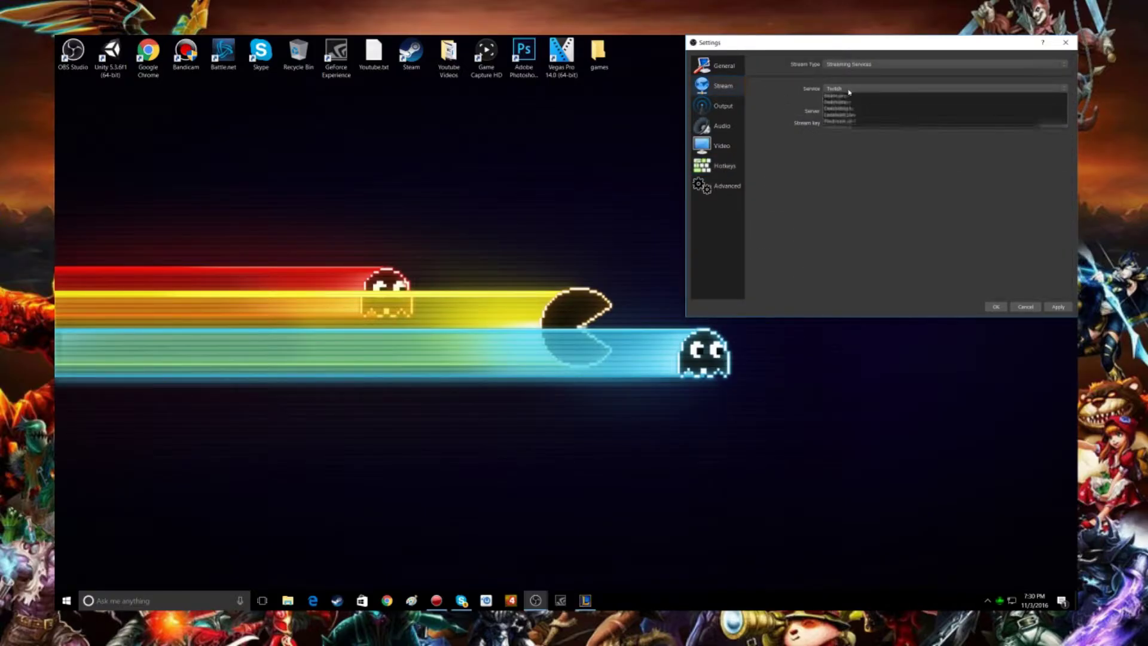
pyautogui.click(850, 110)
pyautogui.scroll(1, 854, 91)
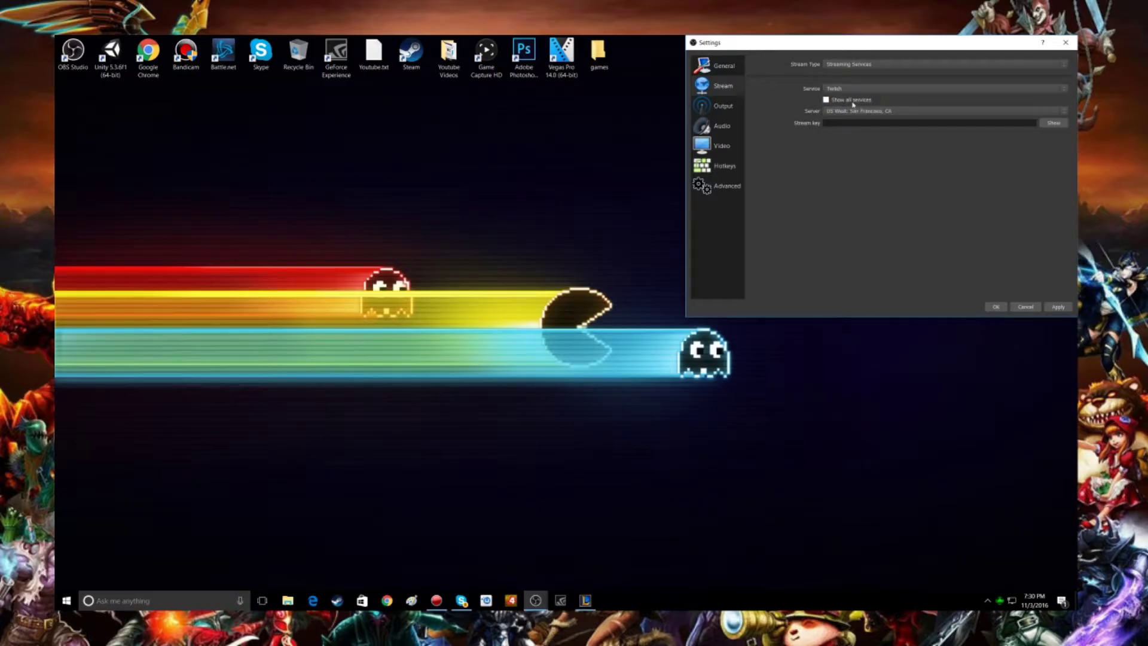
pyautogui.click(852, 90)
pyautogui.click(727, 67)
# - Review the audio devices, keep 1280x720 output at 60 FPS, and apply the settings
pyautogui.click(721, 127)
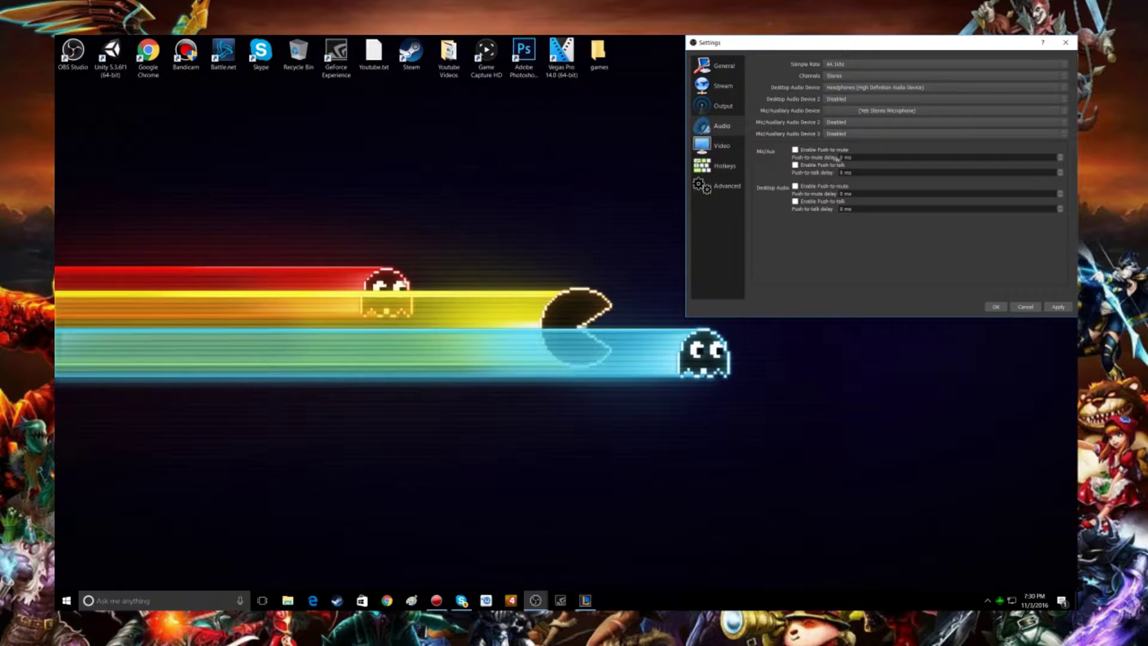
pyautogui.click(835, 133)
pyautogui.click(722, 165)
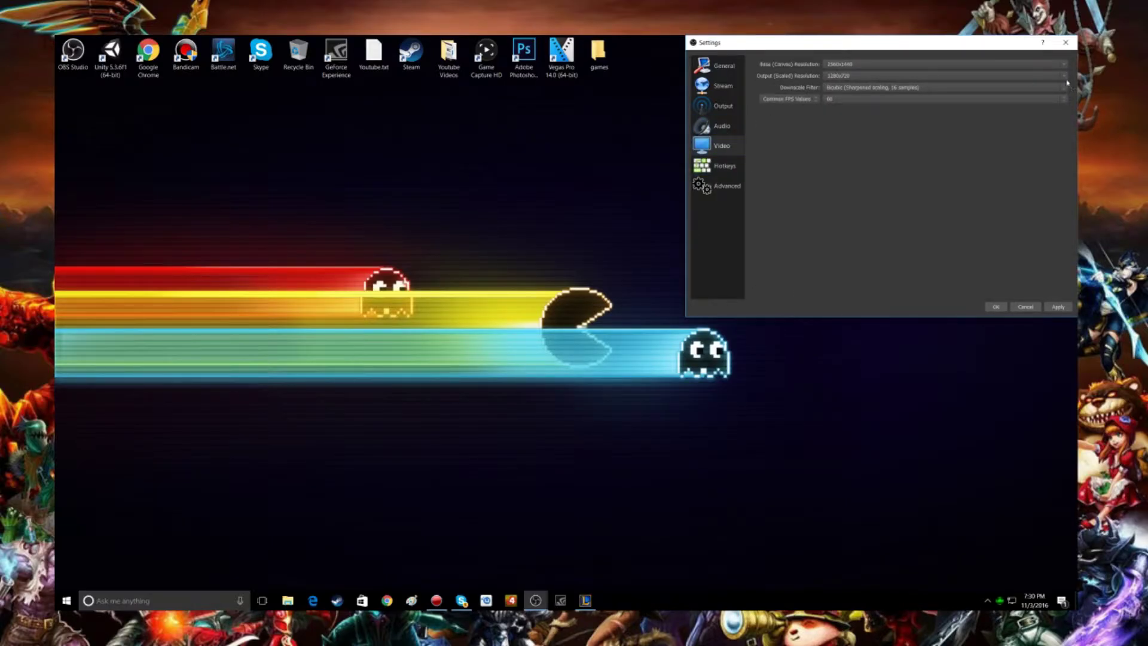
pyautogui.click(1063, 77)
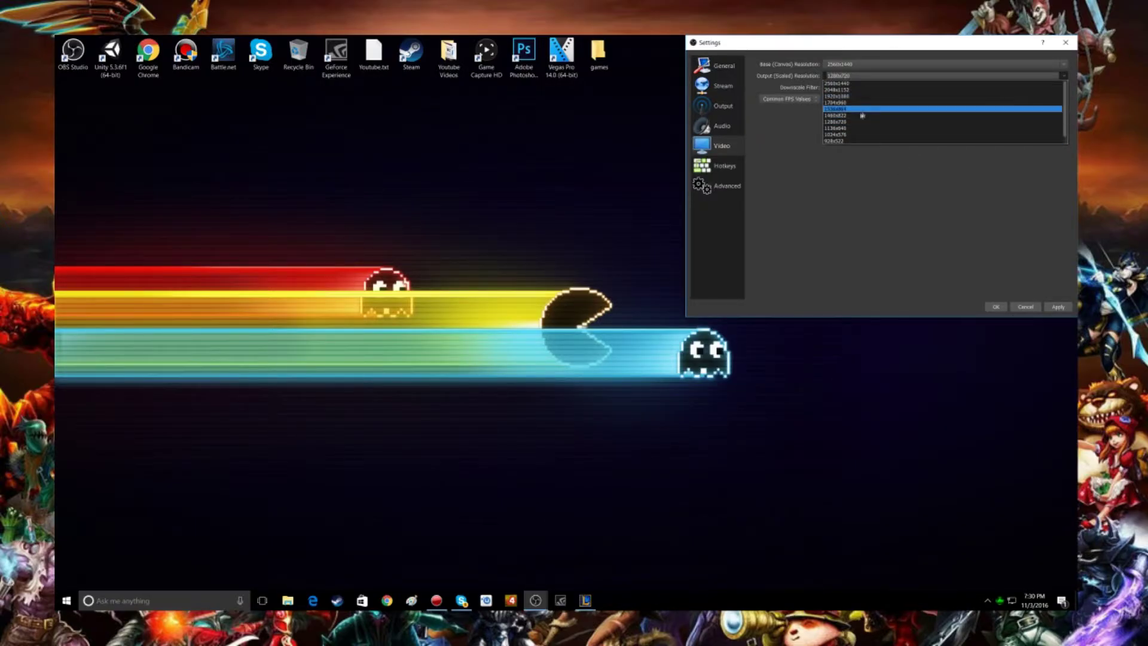
pyautogui.click(1051, 74)
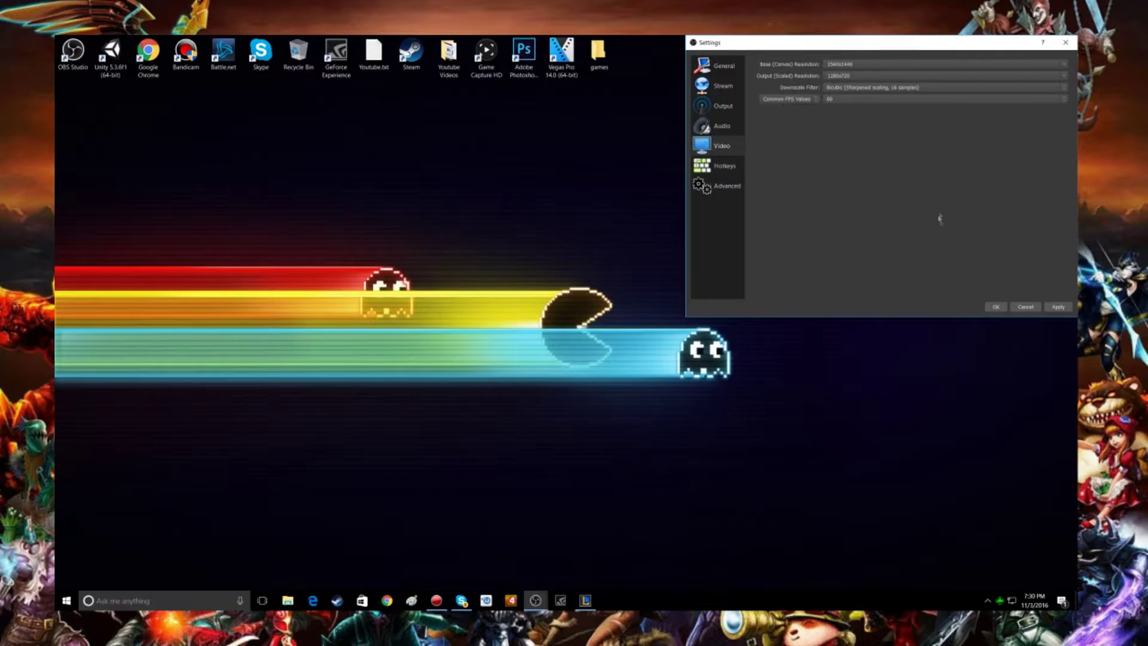
pyautogui.click(1057, 307)
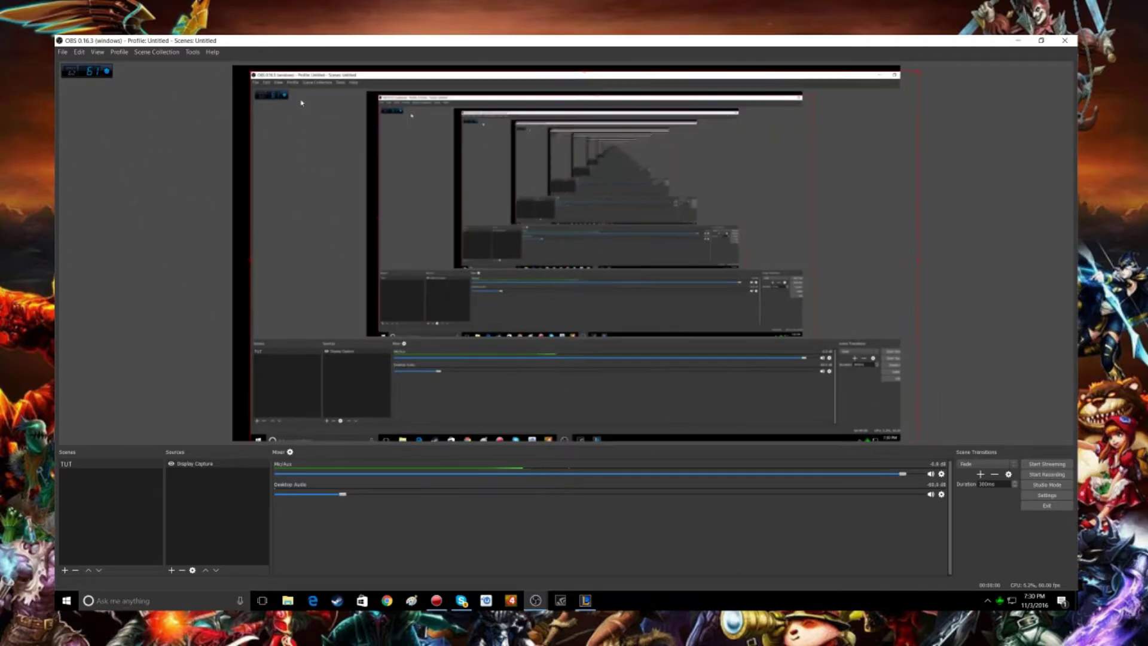
# - Resize the Display Capture by its corner handles and centre it in the preview
pyautogui.moveTo(900, 440); pyautogui.dragTo(604, 286)
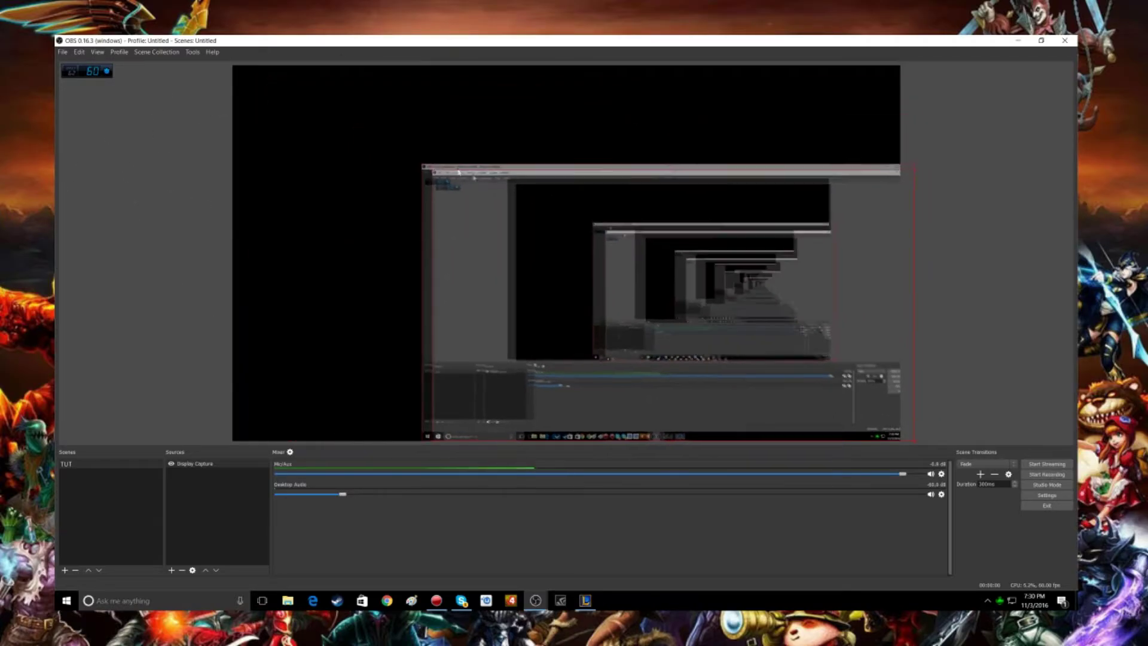
pyautogui.moveTo(538, 224); pyautogui.dragTo(521, 202)
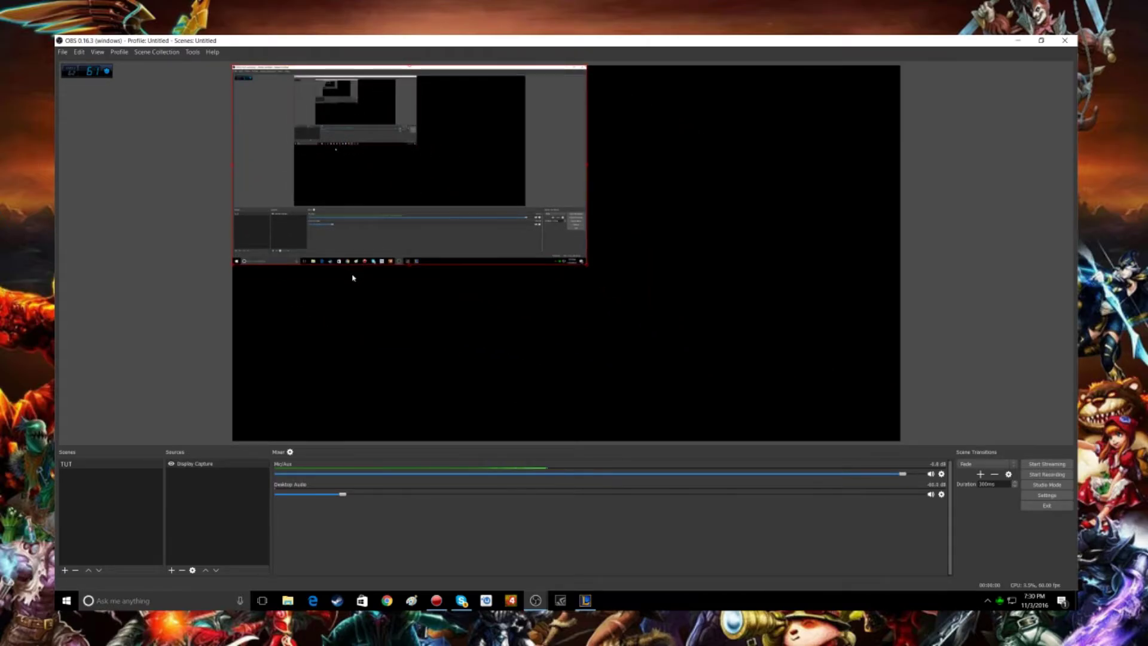
pyautogui.moveTo(469, 189)
pyautogui.mouseDown()
pyautogui.moveTo(591, 268)
pyautogui.moveTo(720, 163)
pyautogui.mouseUp()
pyautogui.moveTo(761, 133); pyautogui.dragTo(855, 94)
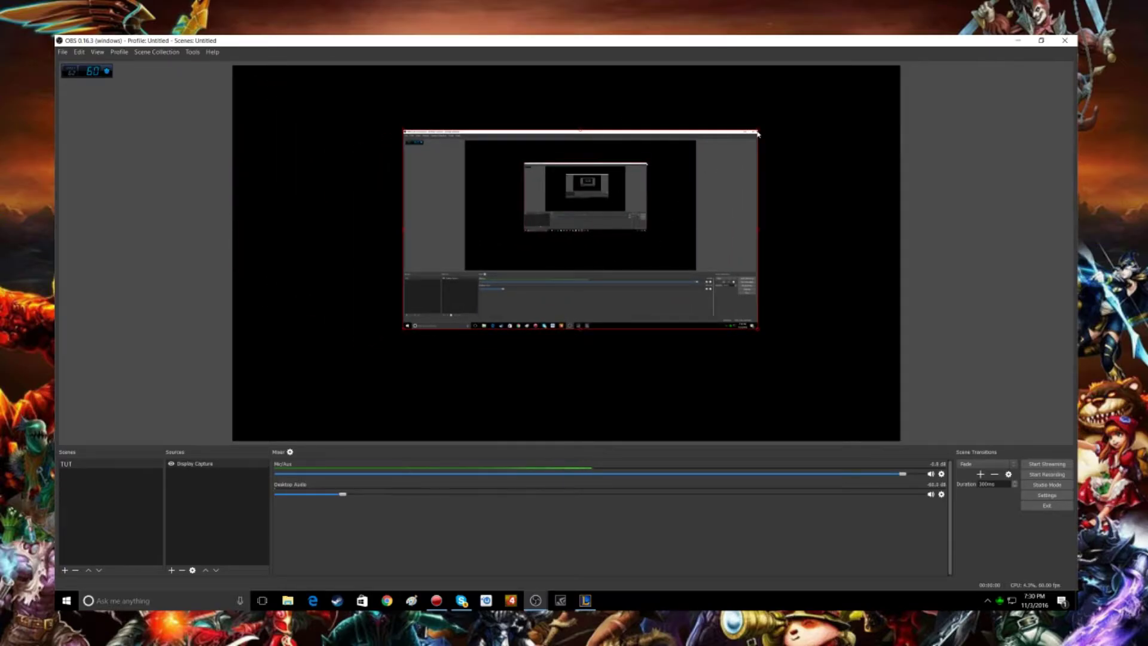
pyautogui.moveTo(721, 152); pyautogui.dragTo(669, 179)
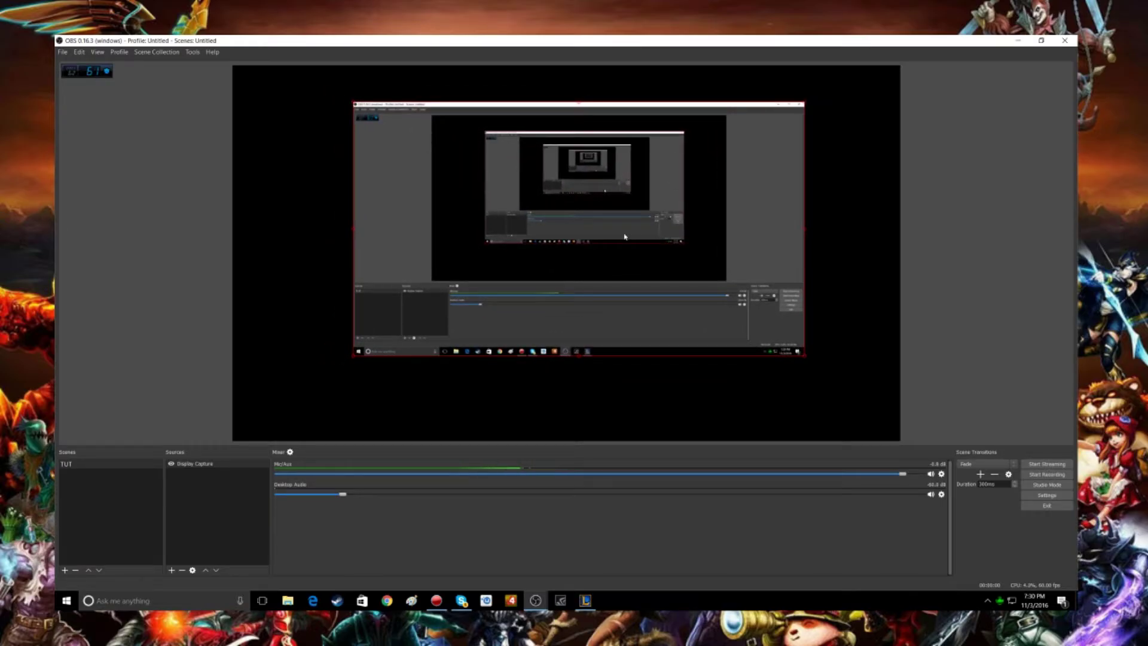
pyautogui.moveTo(361, 100); pyautogui.dragTo(328, 105)
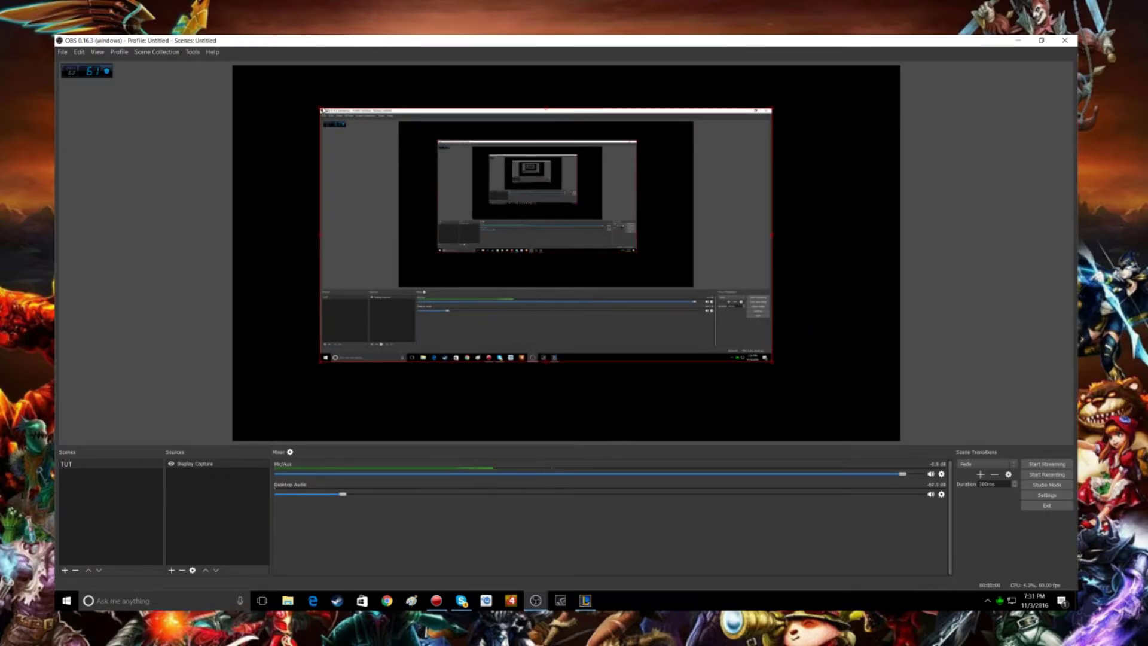
pyautogui.moveTo(323, 108); pyautogui.dragTo(404, 164)
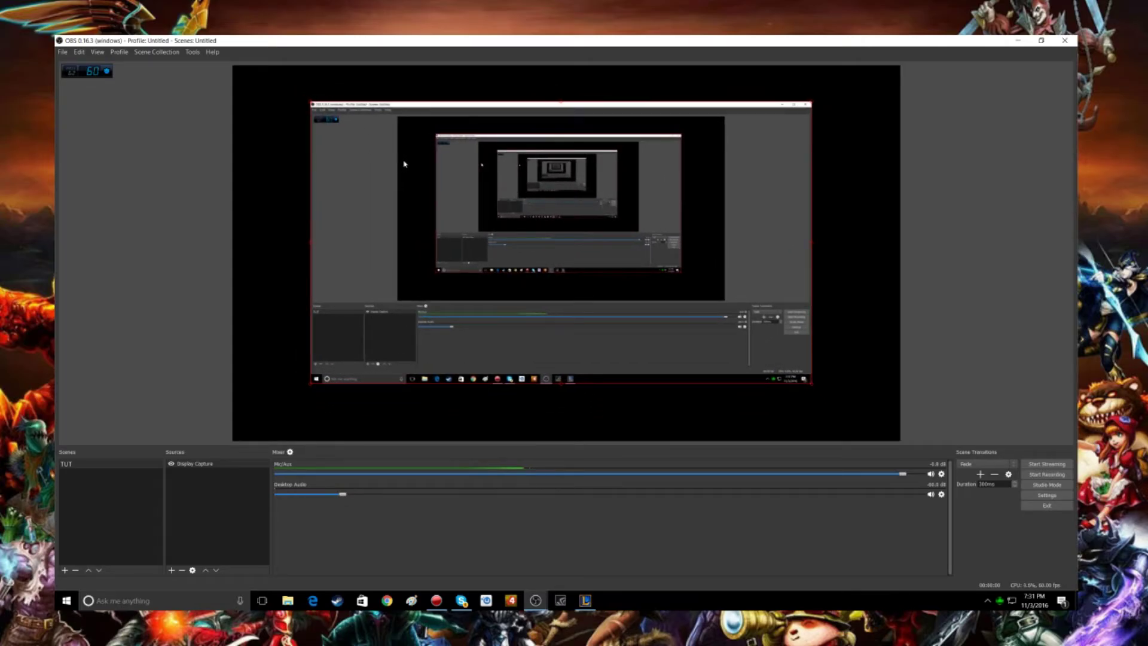
pyautogui.moveTo(404, 164); pyautogui.dragTo(402, 164)
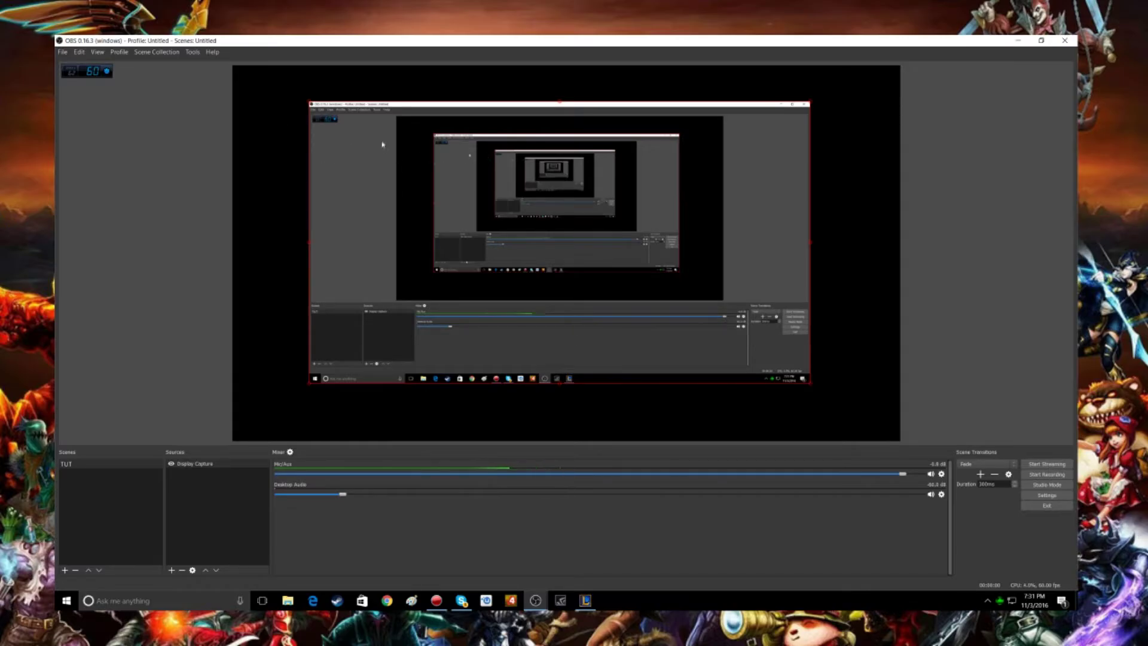
# - Create a new Image source in the TUT scene
pyautogui.rightClick(196, 495)
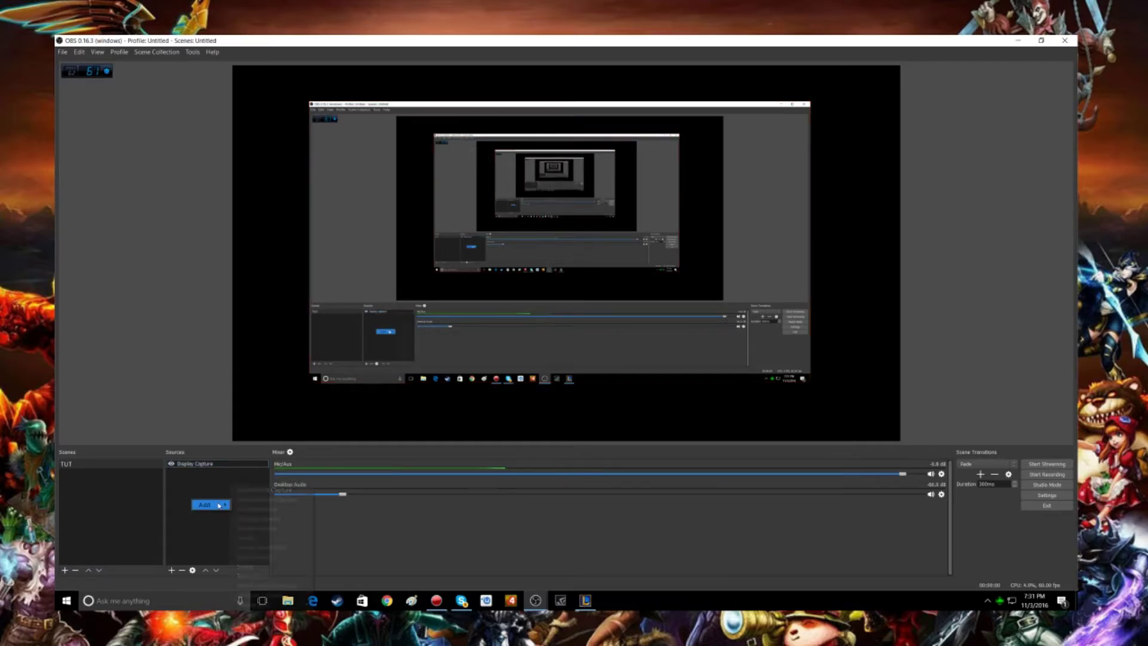
pyautogui.moveTo(206, 504)
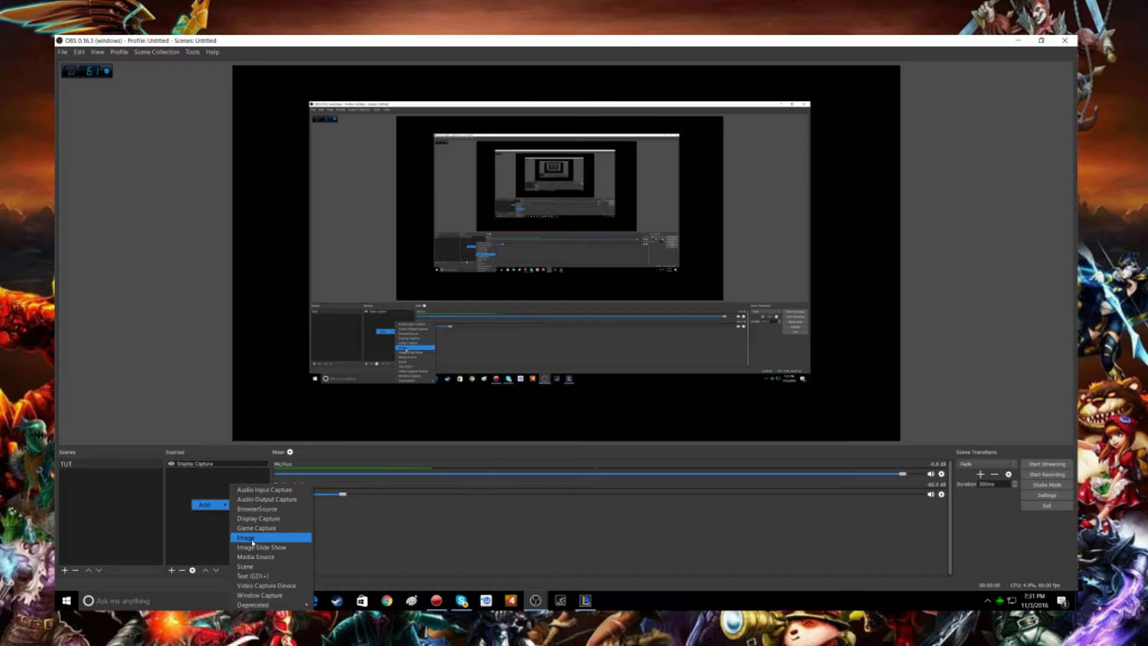
pyautogui.click(248, 537)
pyautogui.click(586, 371)
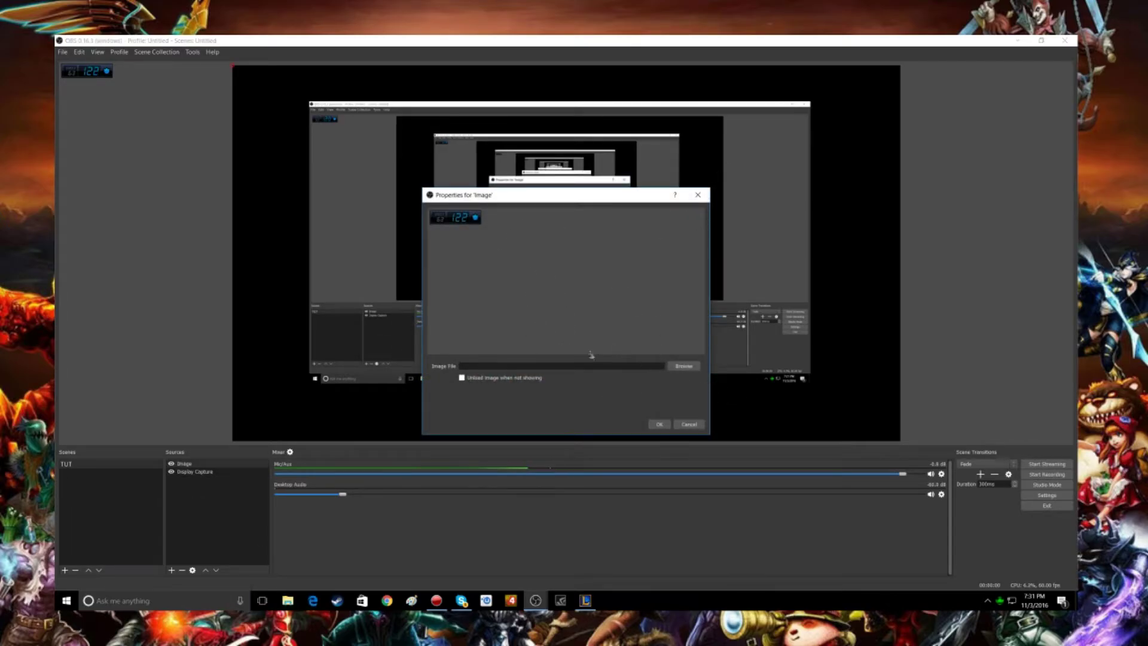
# - Load the character artwork picture from the Pictures folder into the Image source
pyautogui.click(683, 366)
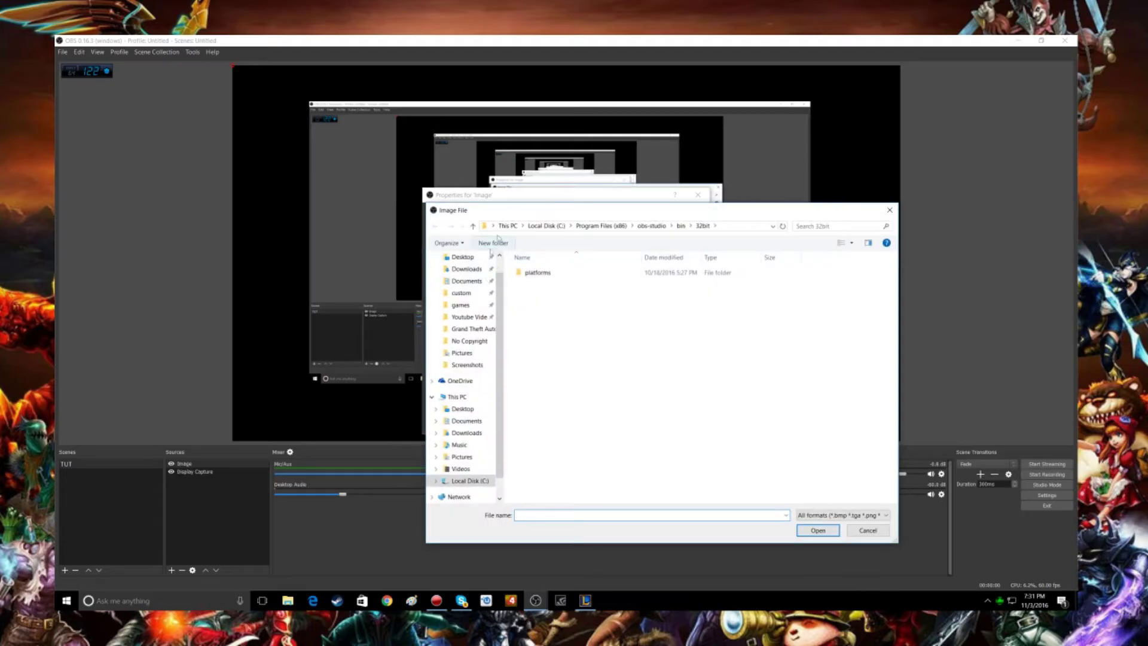
pyautogui.click(461, 457)
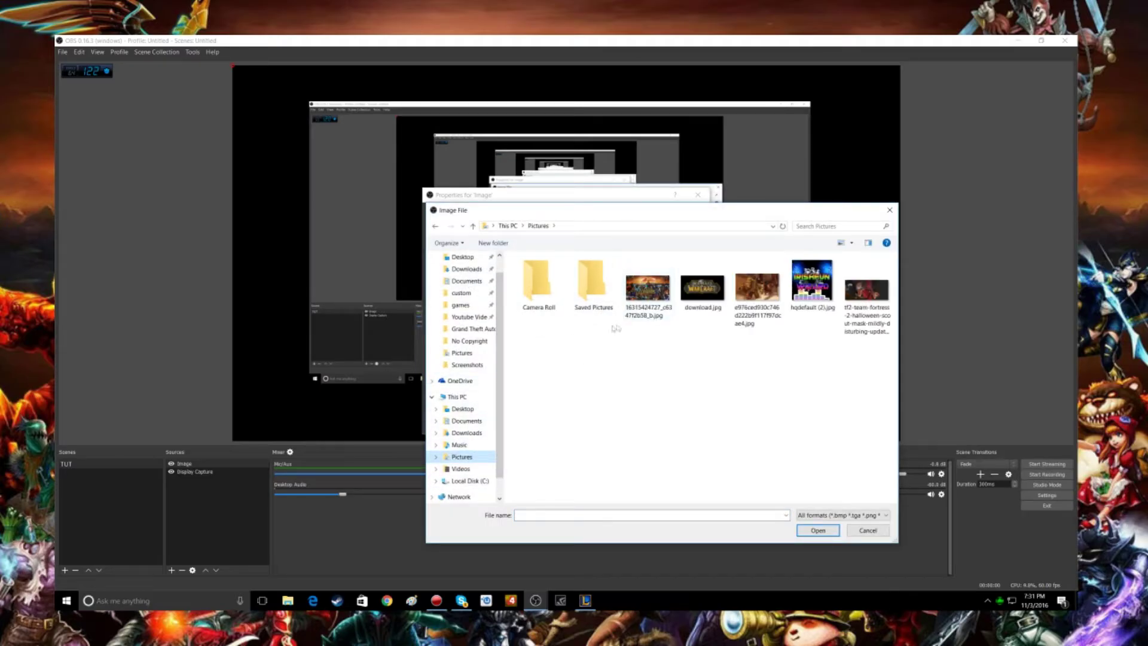
pyautogui.click(764, 313)
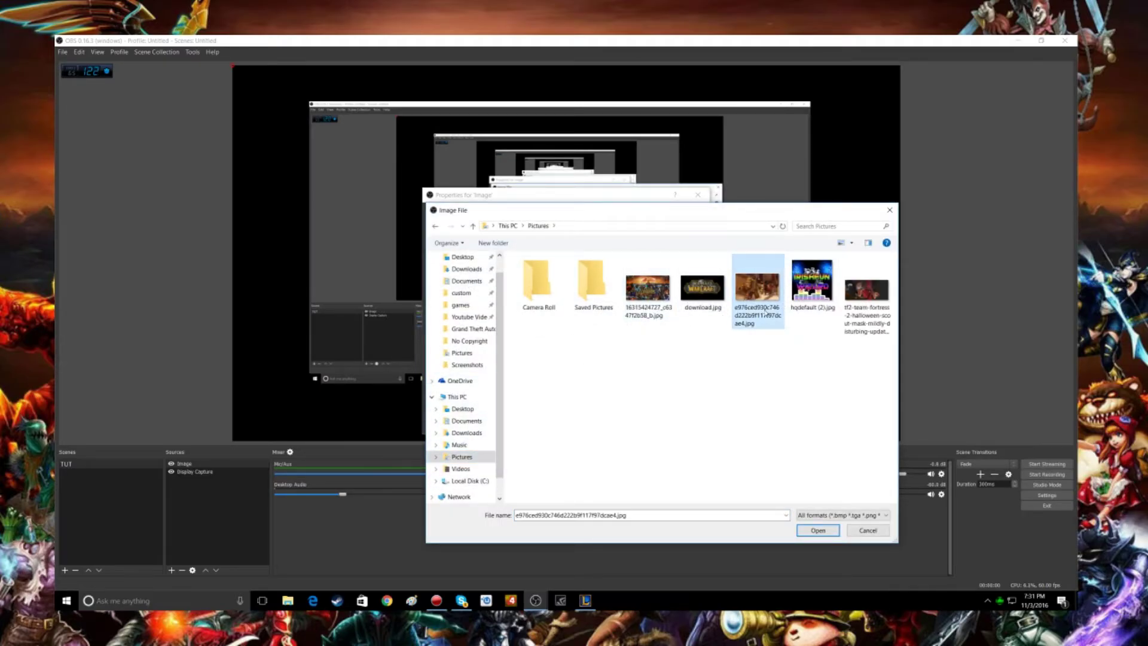
pyautogui.doubleClick(770, 297)
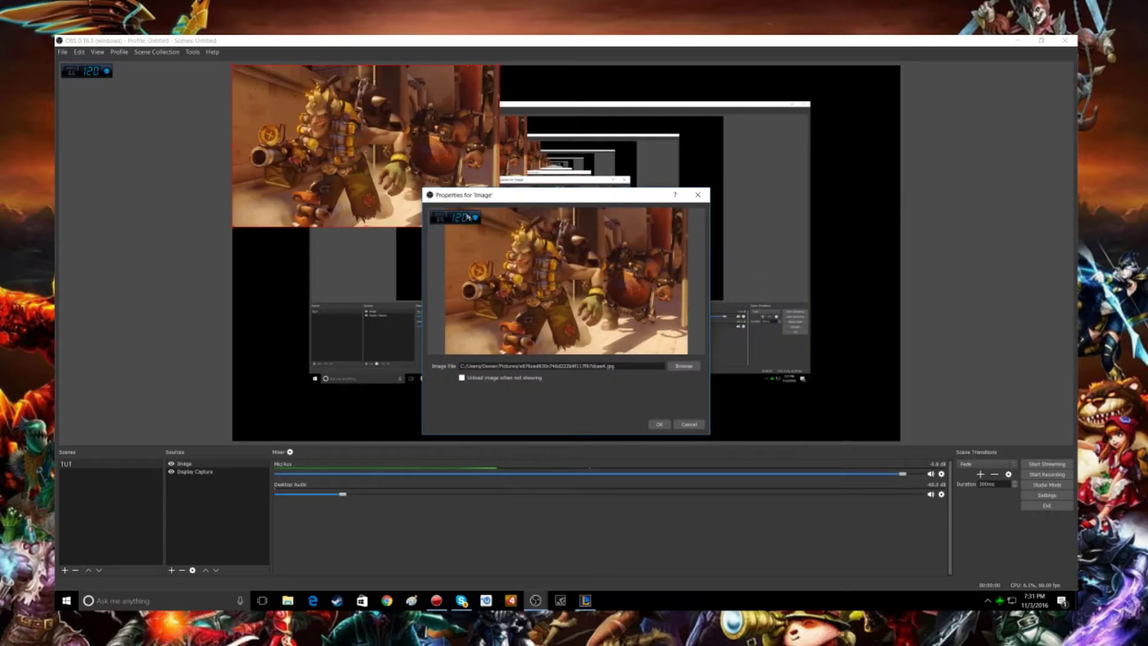
pyautogui.click(659, 426)
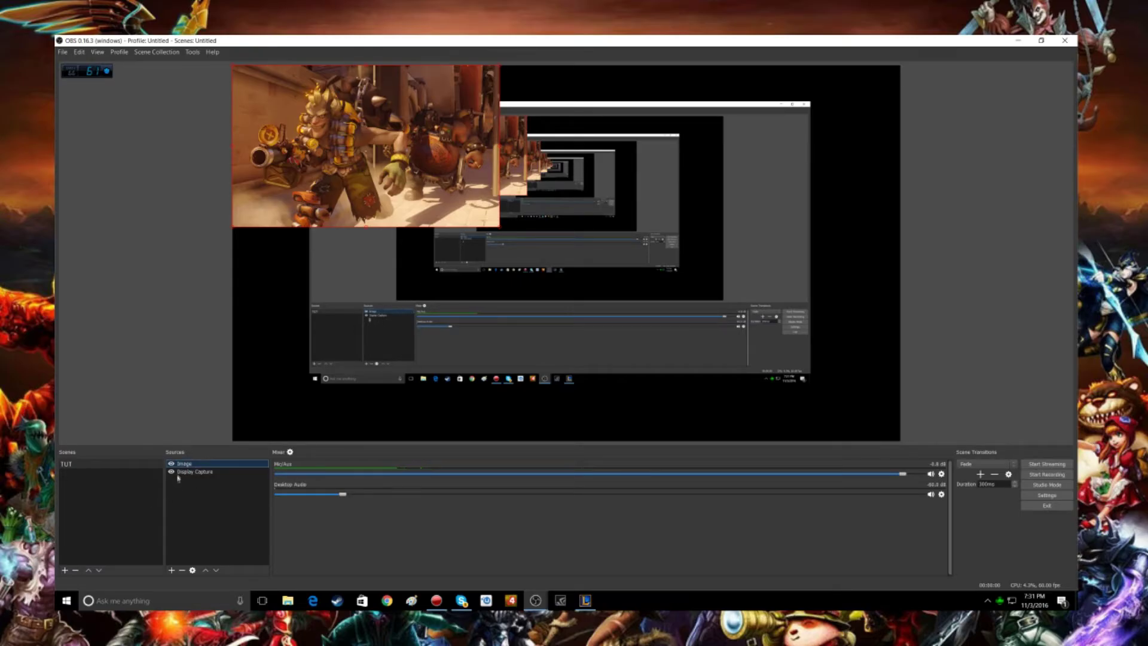
# - Layer Display Capture above the Image and stretch the picture to fill the canvas
pyautogui.moveTo(180, 471); pyautogui.dragTo(182, 460)
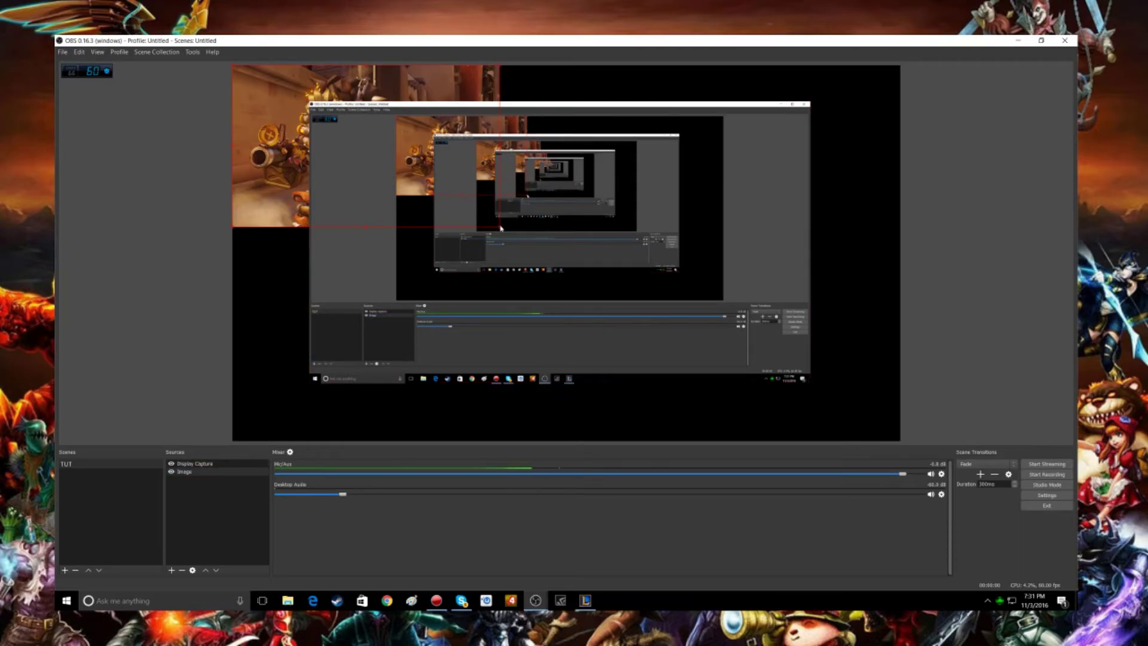
pyautogui.moveTo(499, 228); pyautogui.dragTo(857, 434)
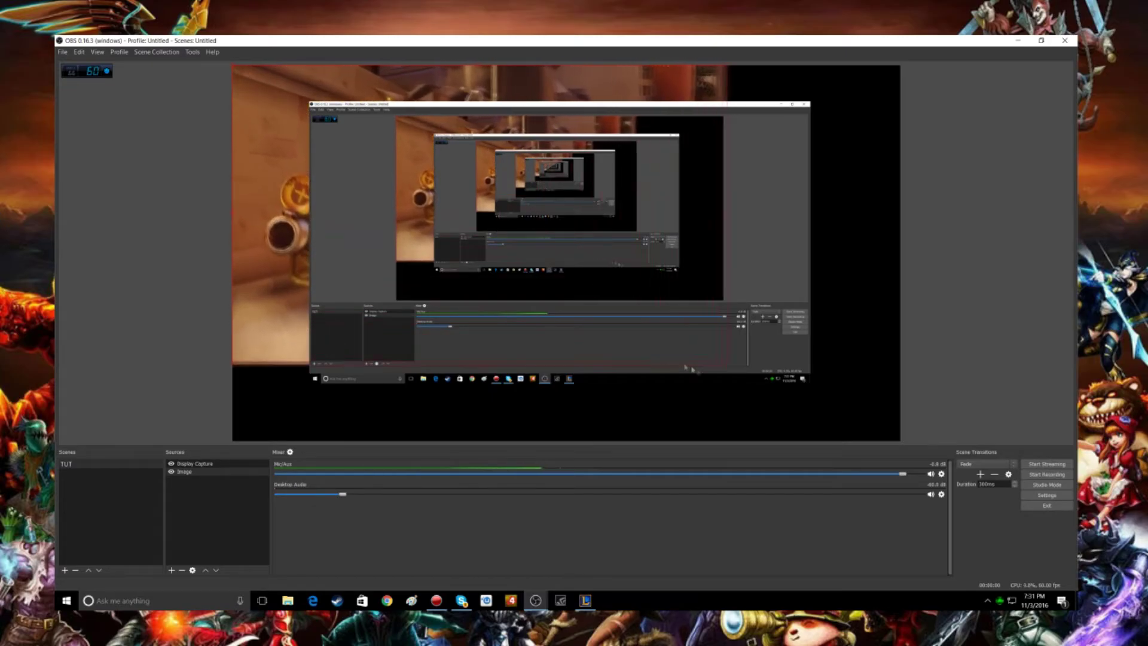
pyautogui.moveTo(857, 434); pyautogui.dragTo(899, 439)
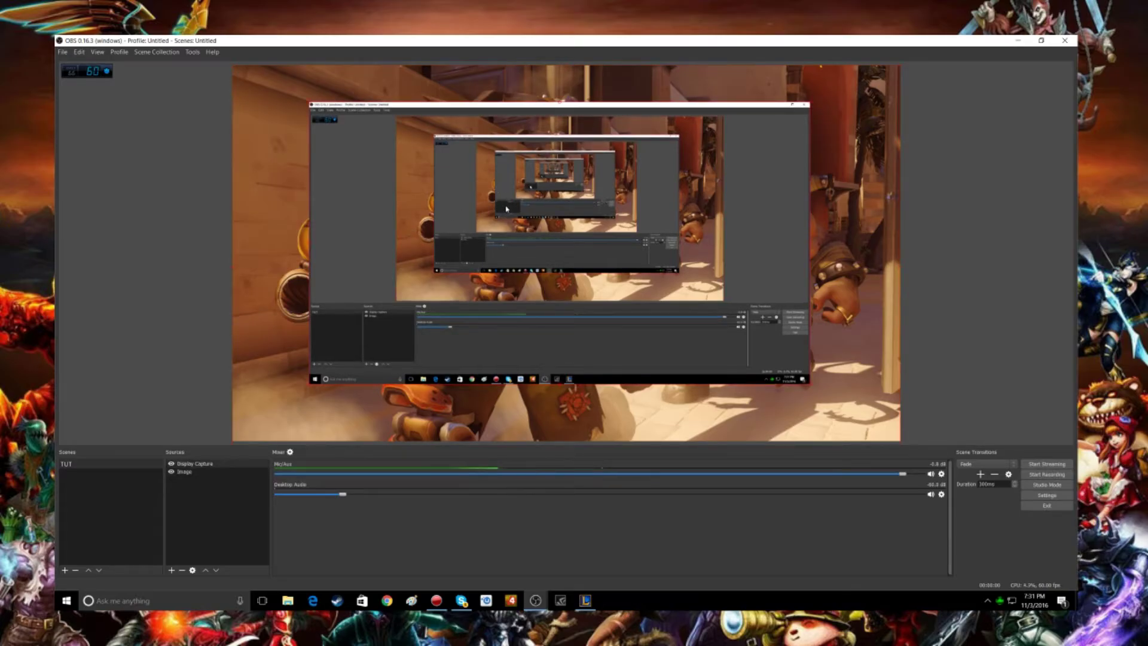
# - Shrink the Display Capture and place it in the canvas's top-right corner
pyautogui.moveTo(538, 225); pyautogui.dragTo(501, 203)
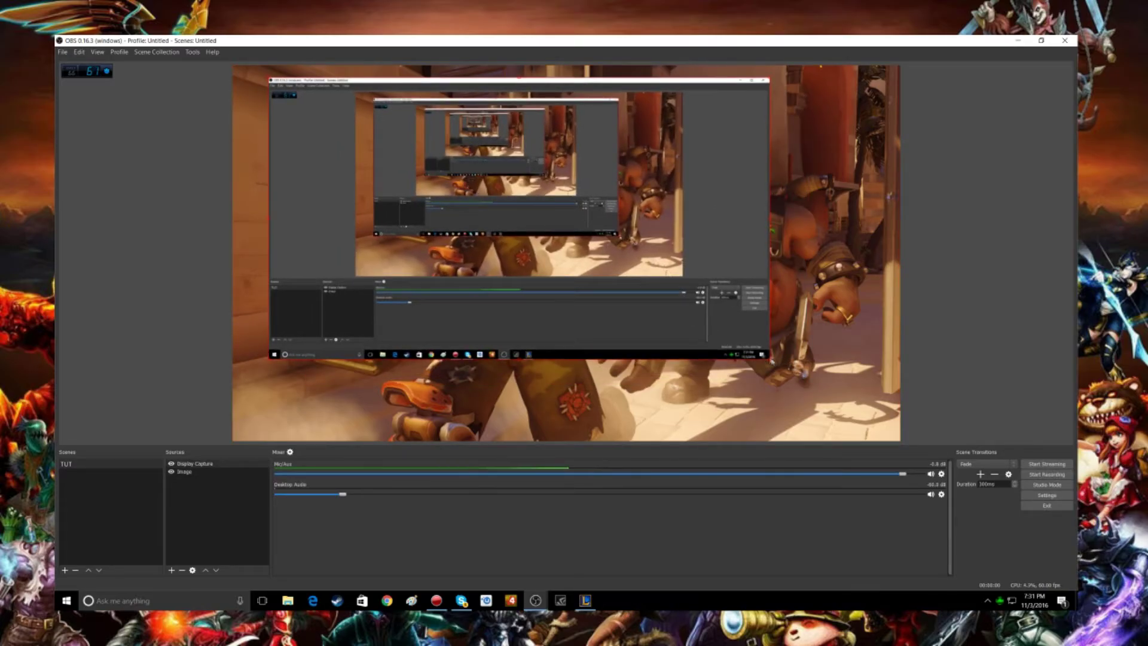
pyautogui.moveTo(769, 359); pyautogui.dragTo(502, 208)
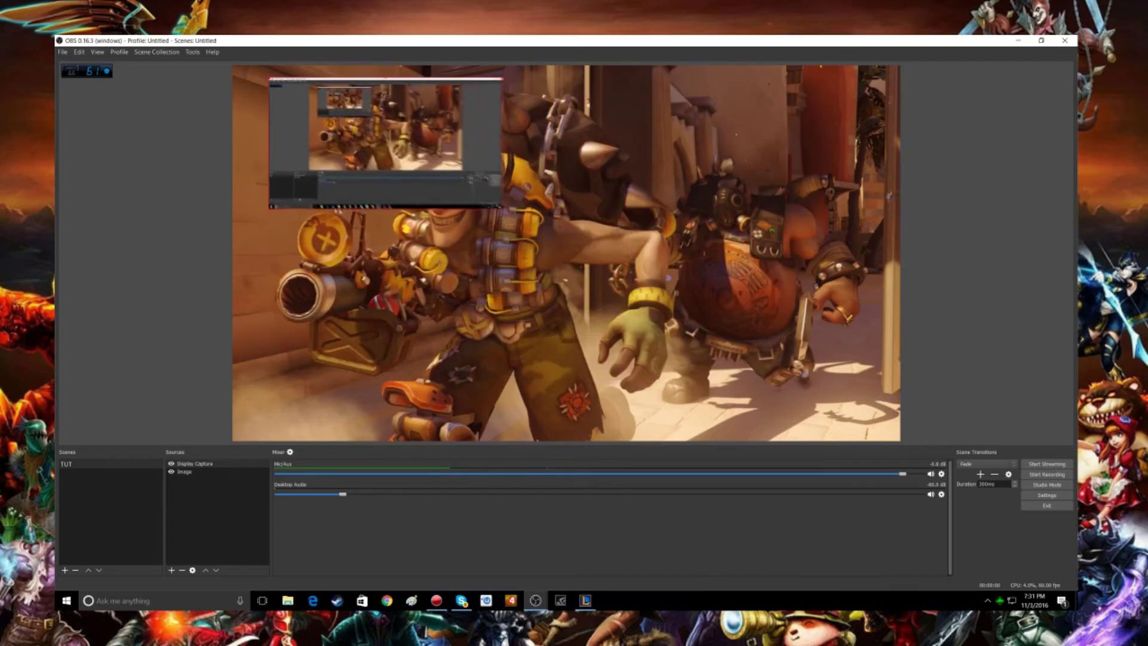
pyautogui.moveTo(337, 143); pyautogui.dragTo(749, 389)
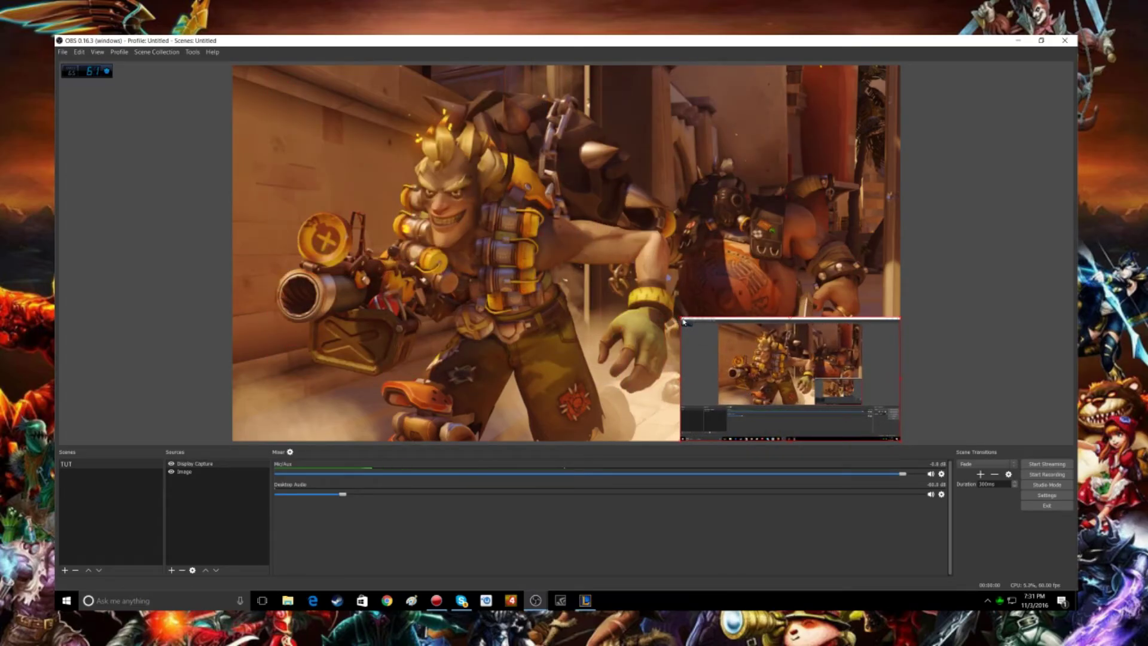
pyautogui.moveTo(684, 321); pyautogui.dragTo(535, 238)
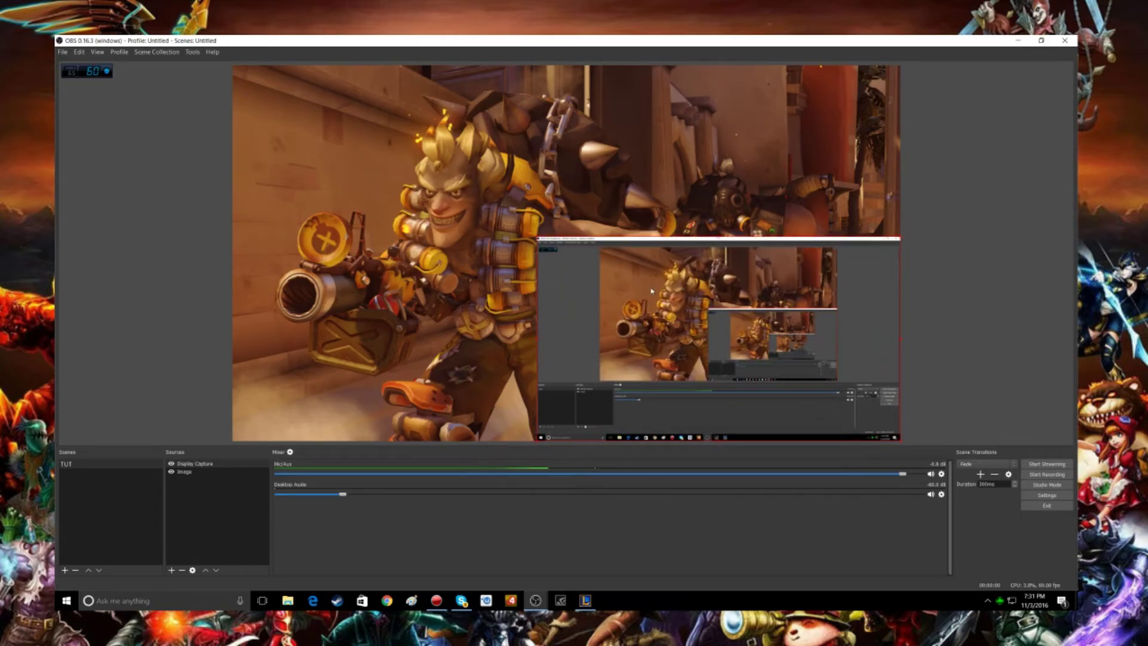
pyautogui.moveTo(652, 289); pyautogui.dragTo(329, 117)
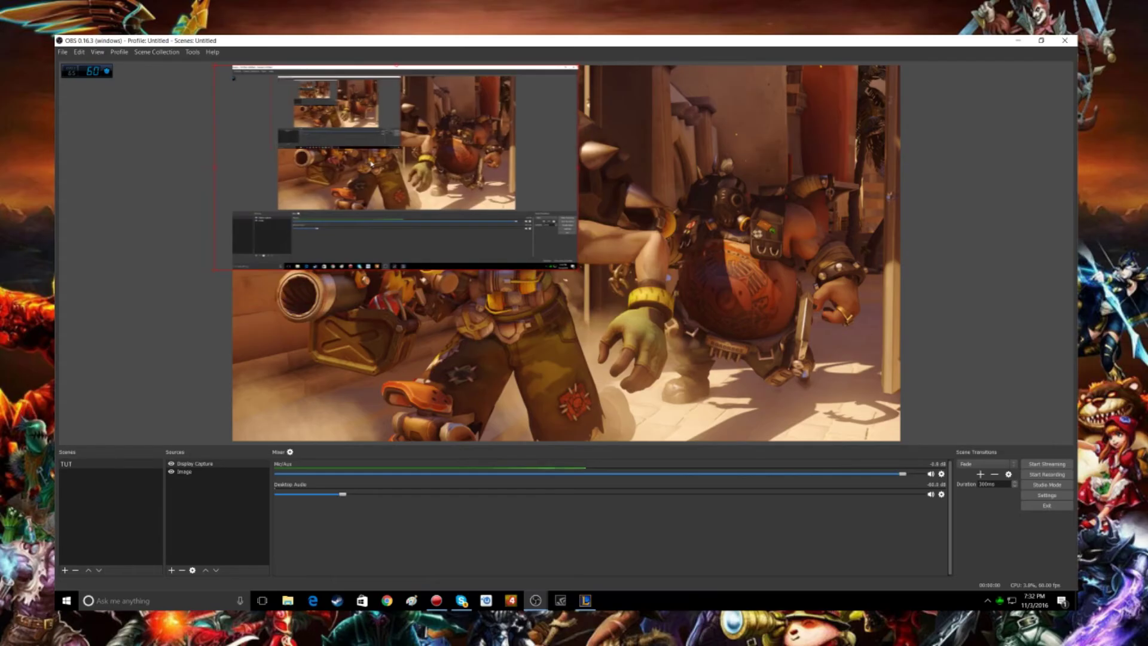
pyautogui.moveTo(369, 165); pyautogui.dragTo(691, 166)
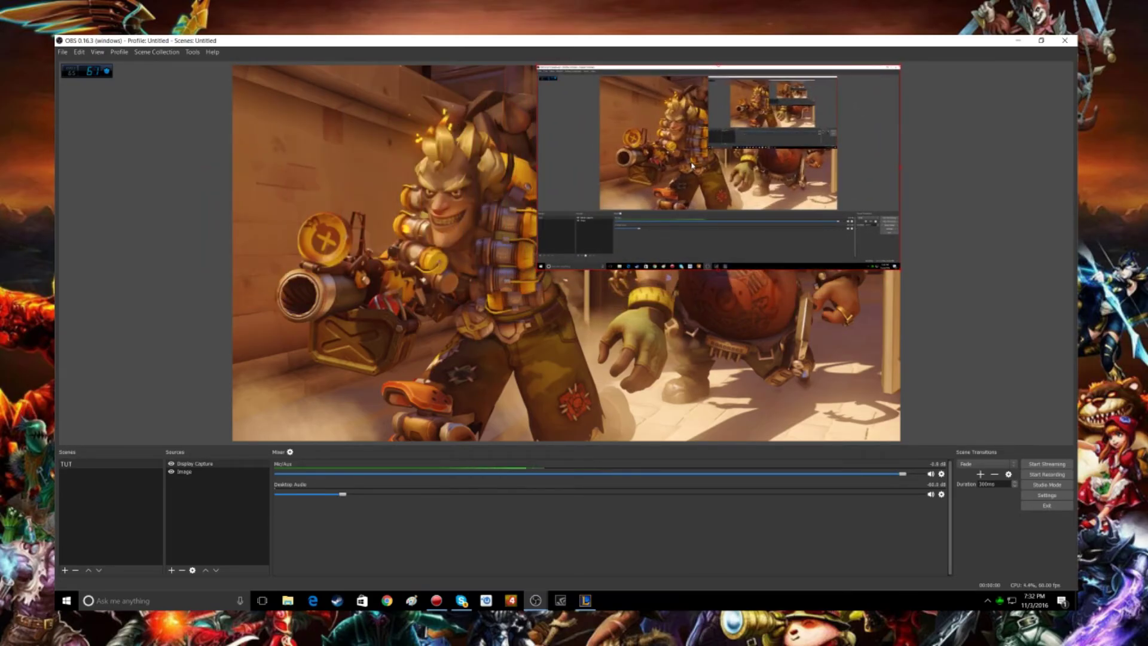